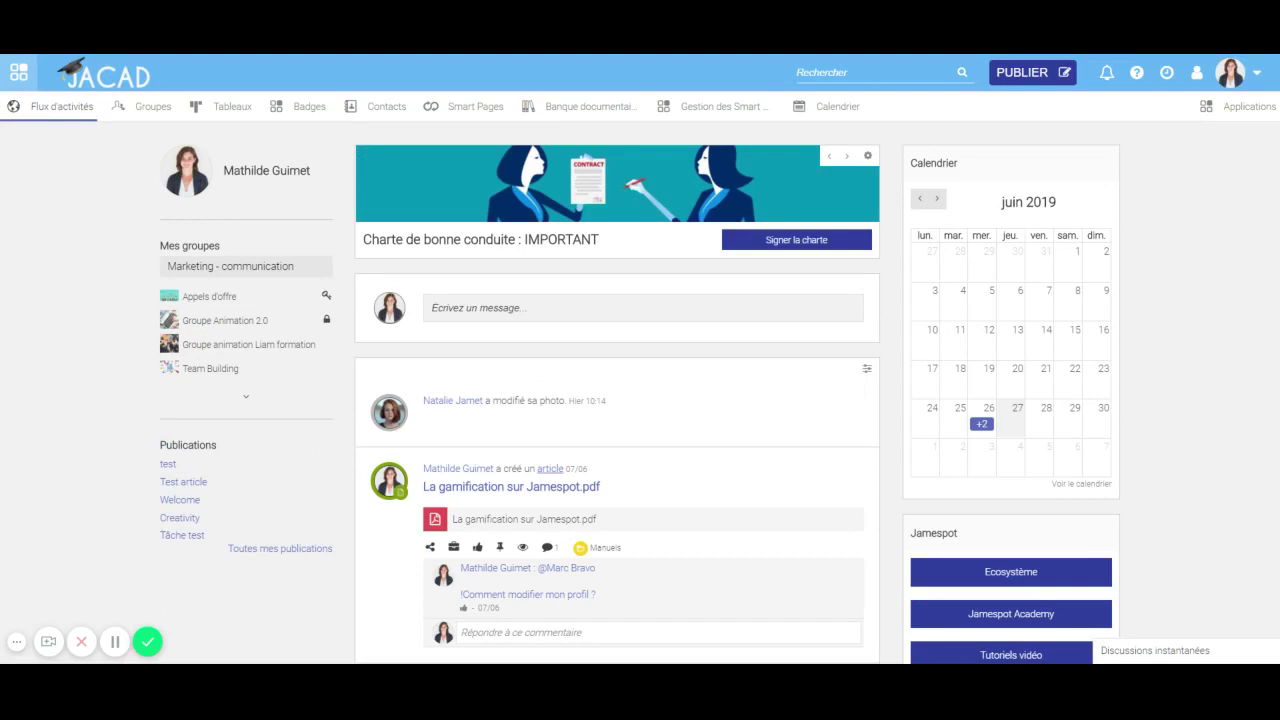
Look through the home page's activity feed, calendar and side blocks.
{"action": "scroll", "coordinate": [640, 400], "scroll_direction": "down", "scroll_amount": 5}
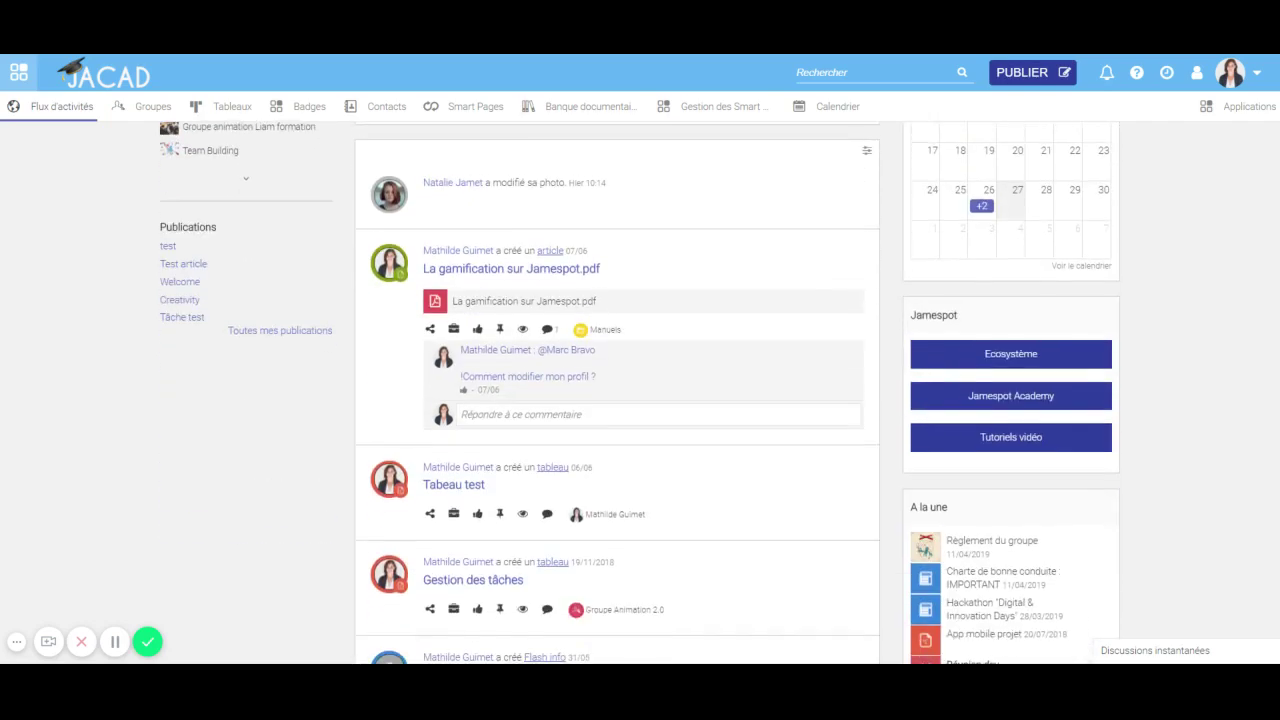
{"action": "scroll", "coordinate": [640, 400], "scroll_direction": "up", "scroll_amount": 5}
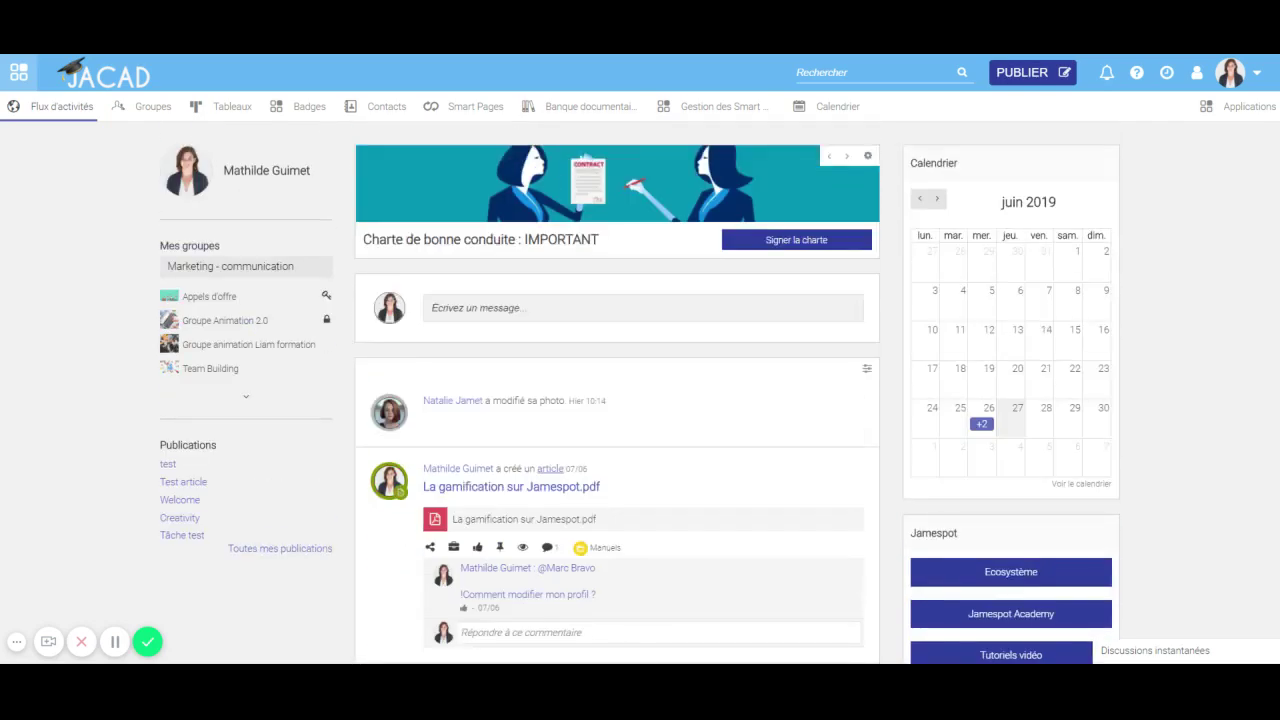
{"action": "scroll", "coordinate": [640, 400], "scroll_direction": "down", "scroll_amount": 12}
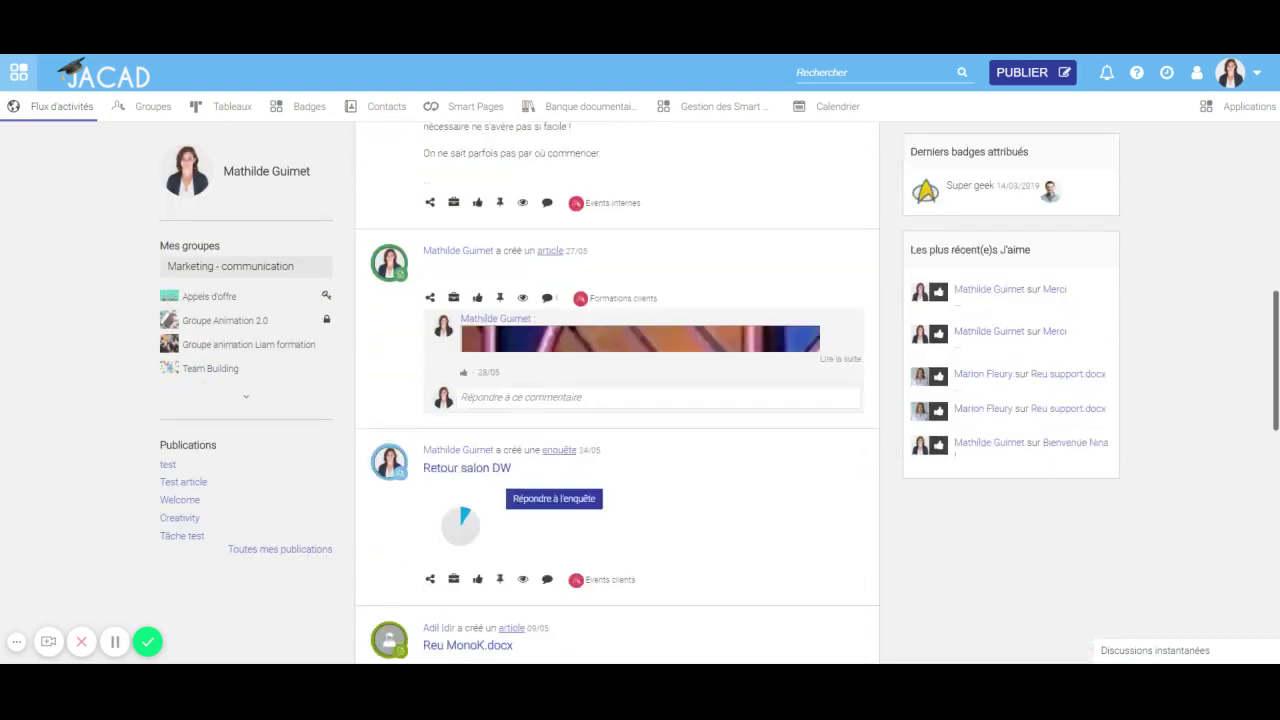
{"action": "scroll", "coordinate": [640, 400], "scroll_direction": "down", "scroll_amount": 2}
{"action": "scroll", "coordinate": [640, 400], "scroll_direction": "up", "scroll_amount": 10}
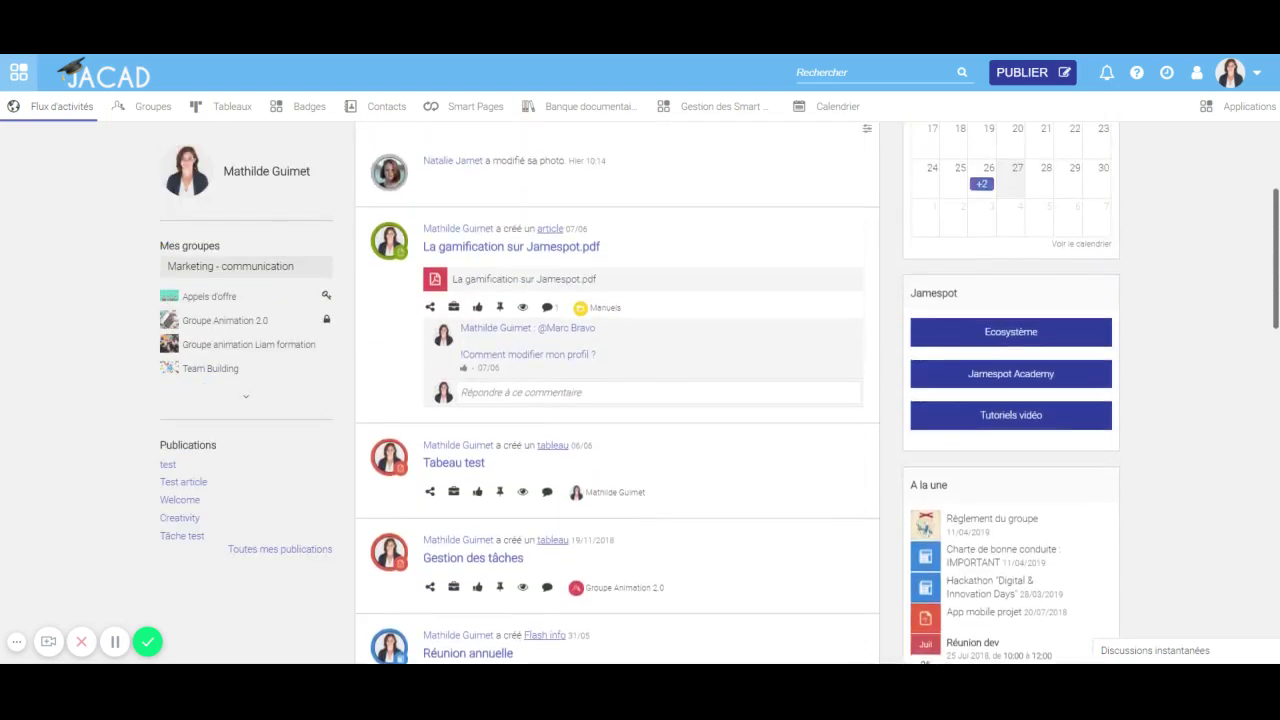
{"action": "scroll", "coordinate": [640, 400], "scroll_direction": "up", "scroll_amount": 2}
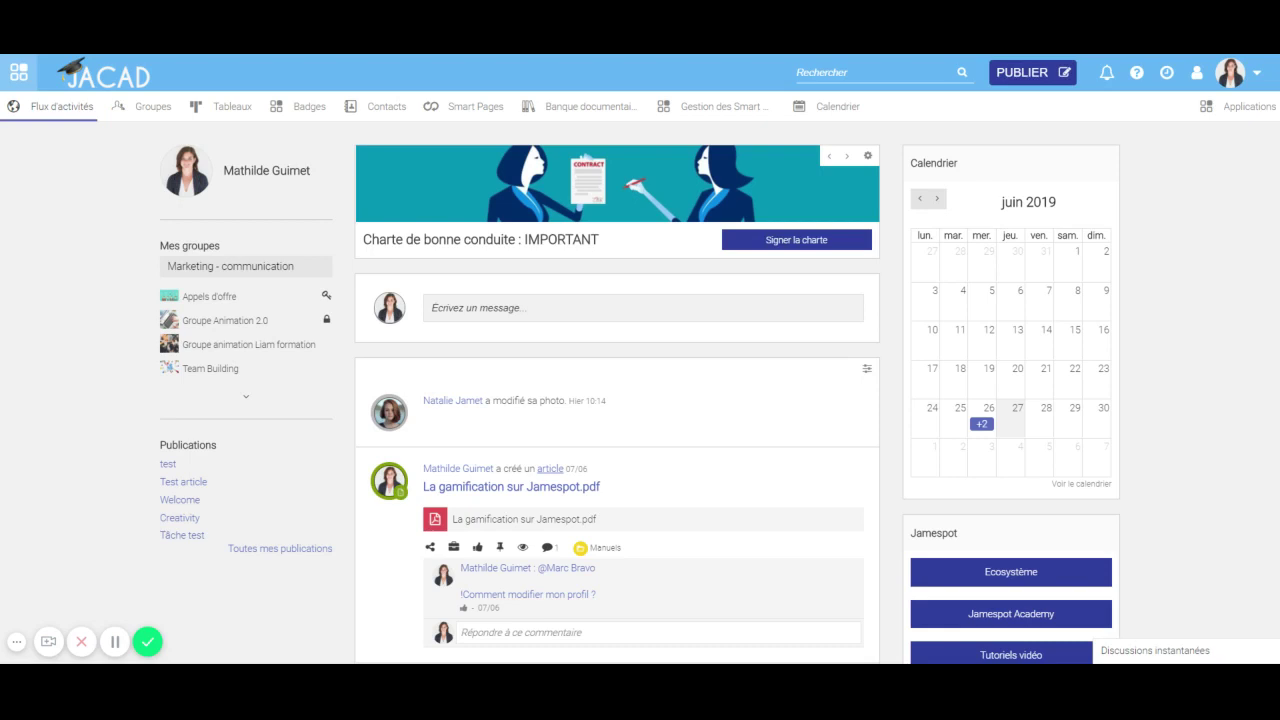
Open the Plateforme settings in the administration area and review the project identity, logo, favicon and appearance colour options.
{"action": "left_click", "coordinate": [1233, 80]}
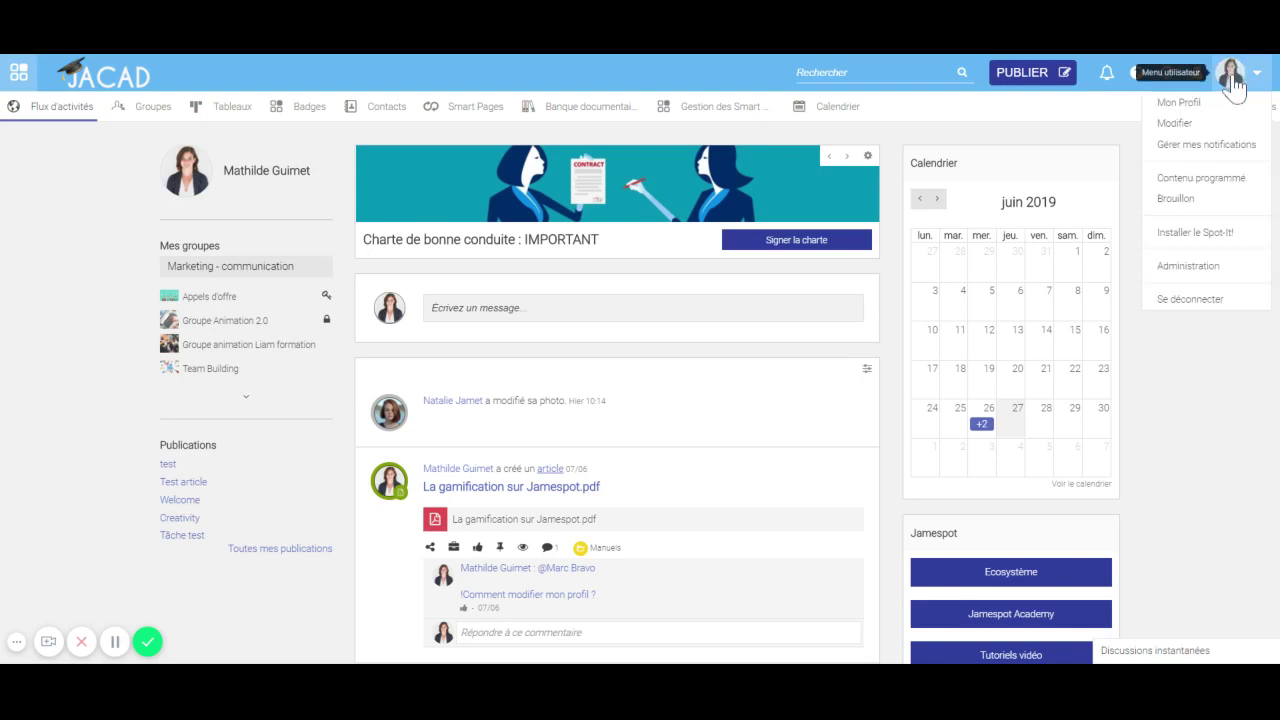
{"action": "left_click", "coordinate": [1198, 266]}
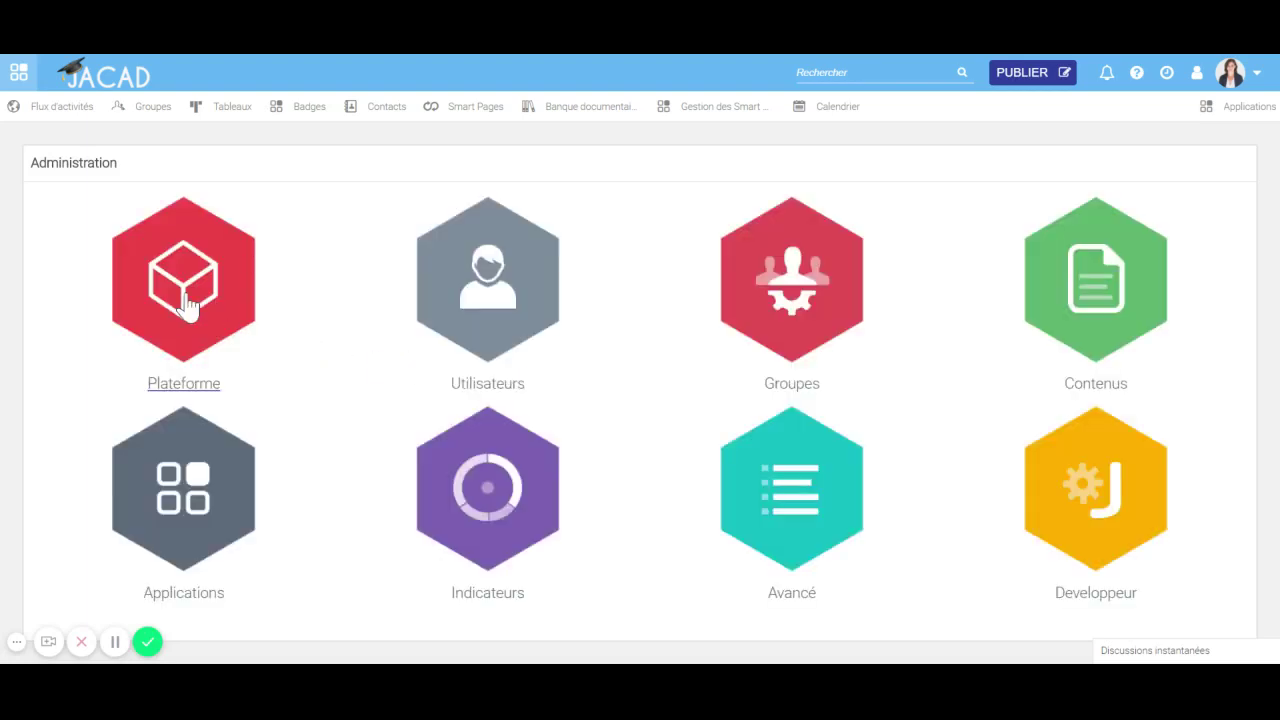
{"action": "left_click", "coordinate": [188, 305]}
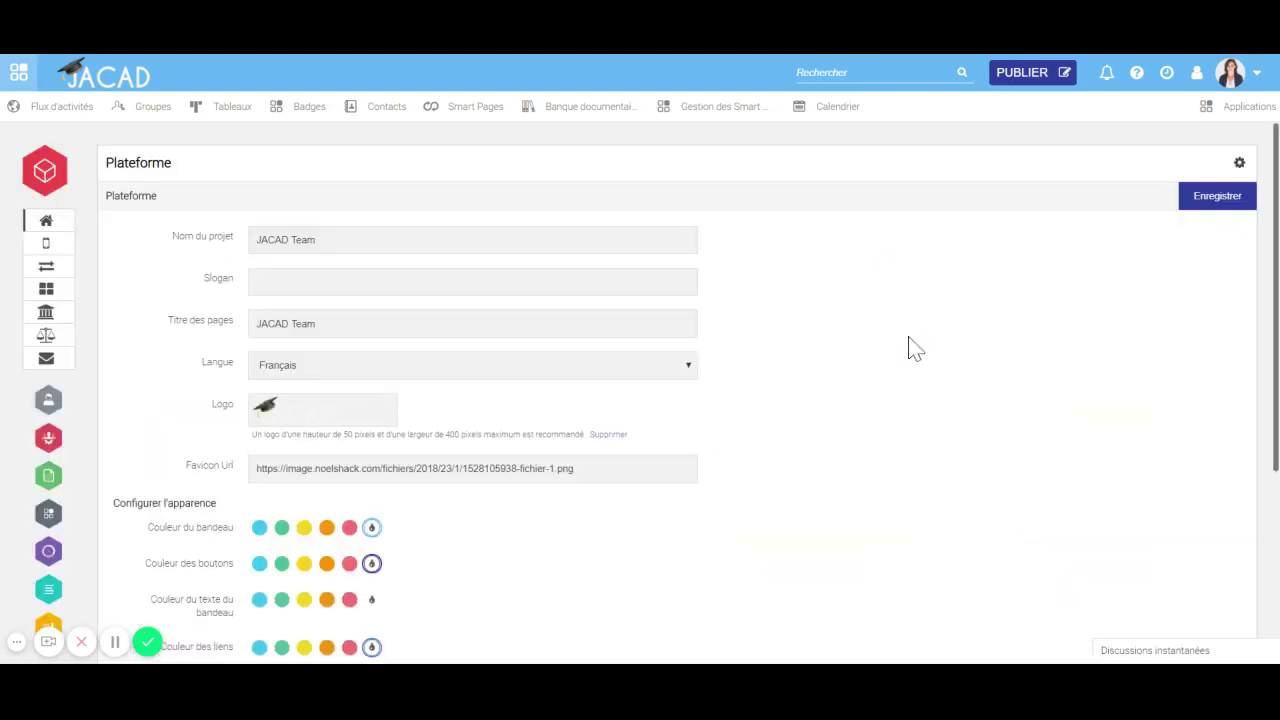
{"action": "scroll", "coordinate": [908, 349], "scroll_direction": "down", "scroll_amount": 2}
{"action": "scroll", "coordinate": [908, 349], "scroll_direction": "up", "scroll_amount": 1}
{"action": "scroll", "coordinate": [908, 349], "scroll_direction": "up", "scroll_amount": 1}
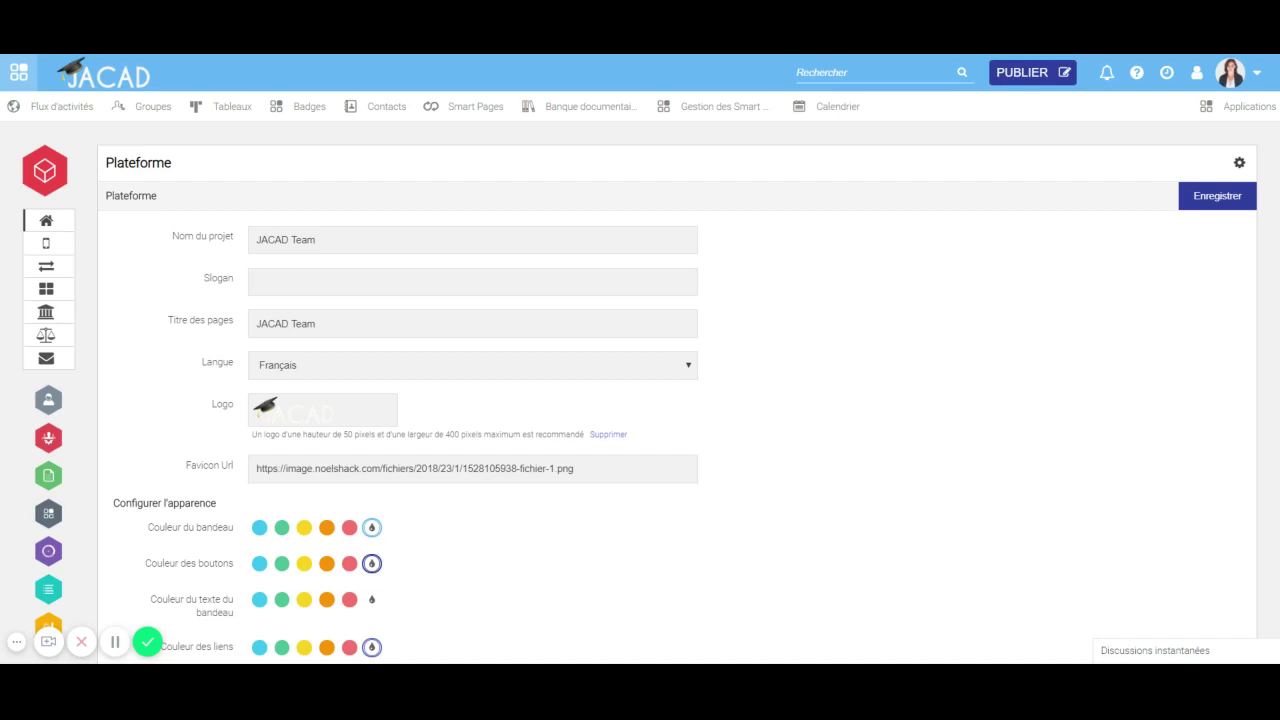
{"action": "scroll", "coordinate": [640, 400], "scroll_direction": "down", "scroll_amount": 3}
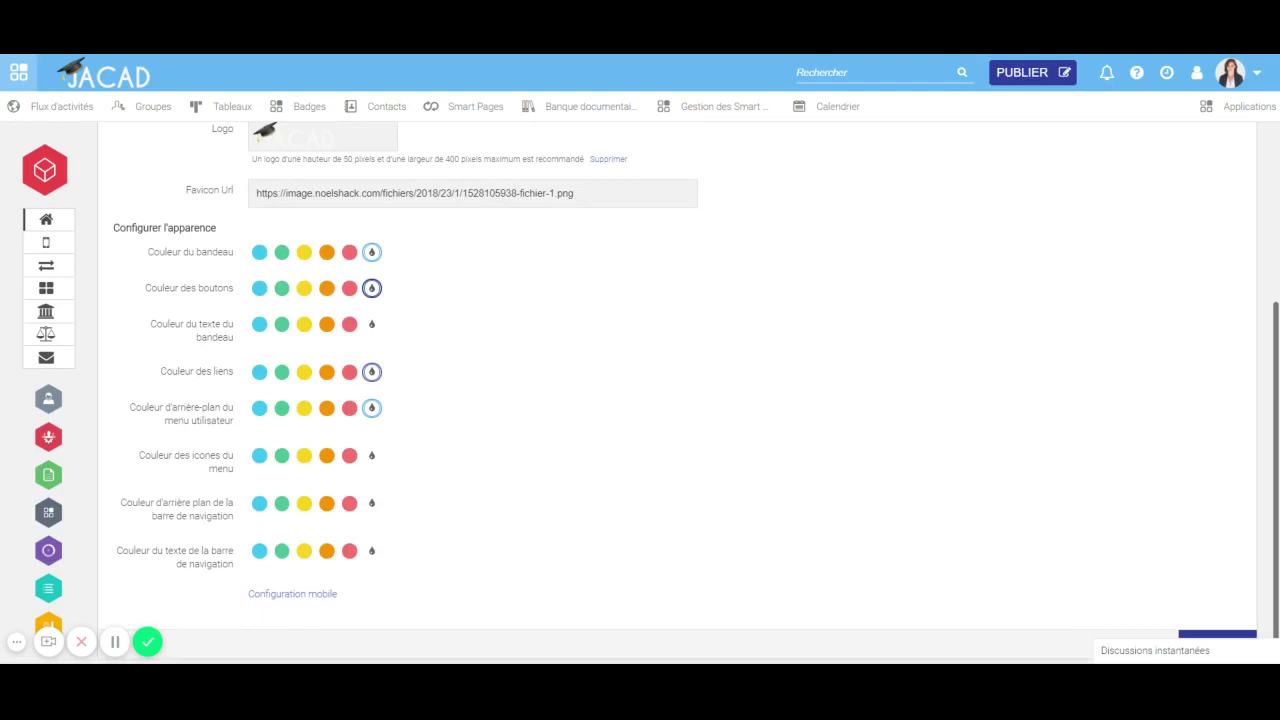
{"action": "scroll", "coordinate": [857, 366], "scroll_direction": "down", "scroll_amount": 1}
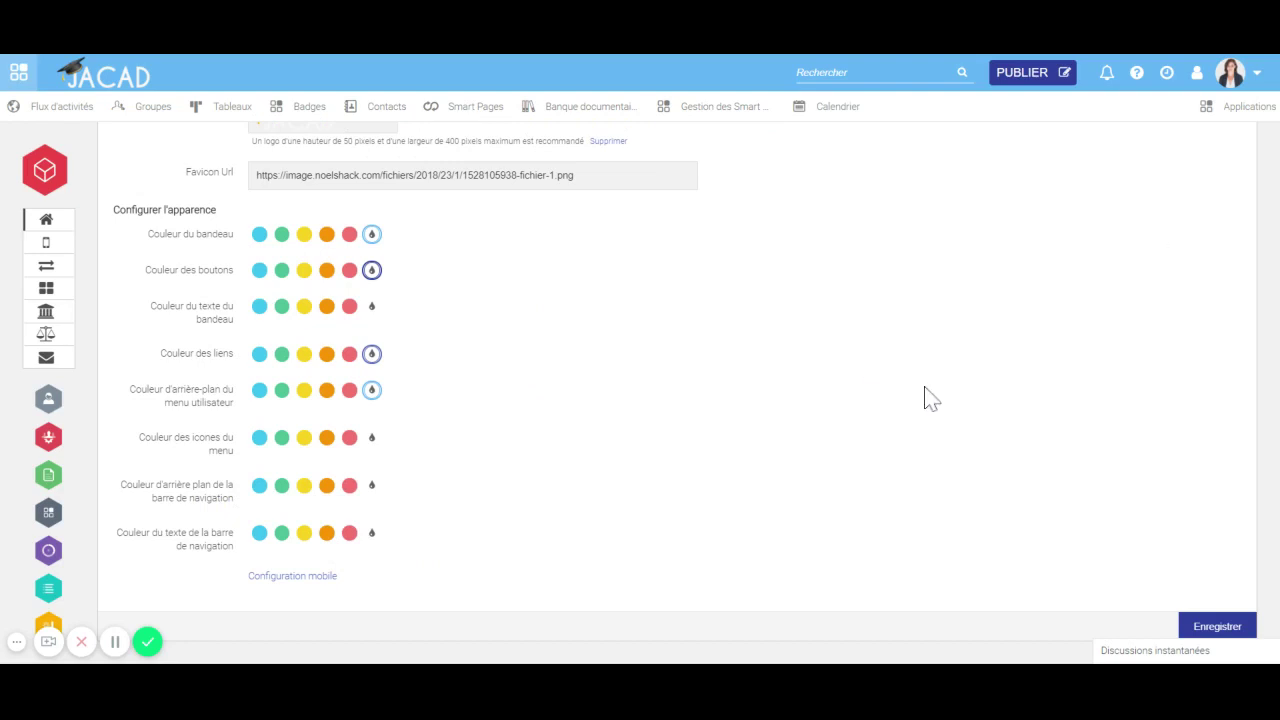
Save the Plateforme settings and return to the home page.
{"action": "left_click", "coordinate": [1215, 630]}
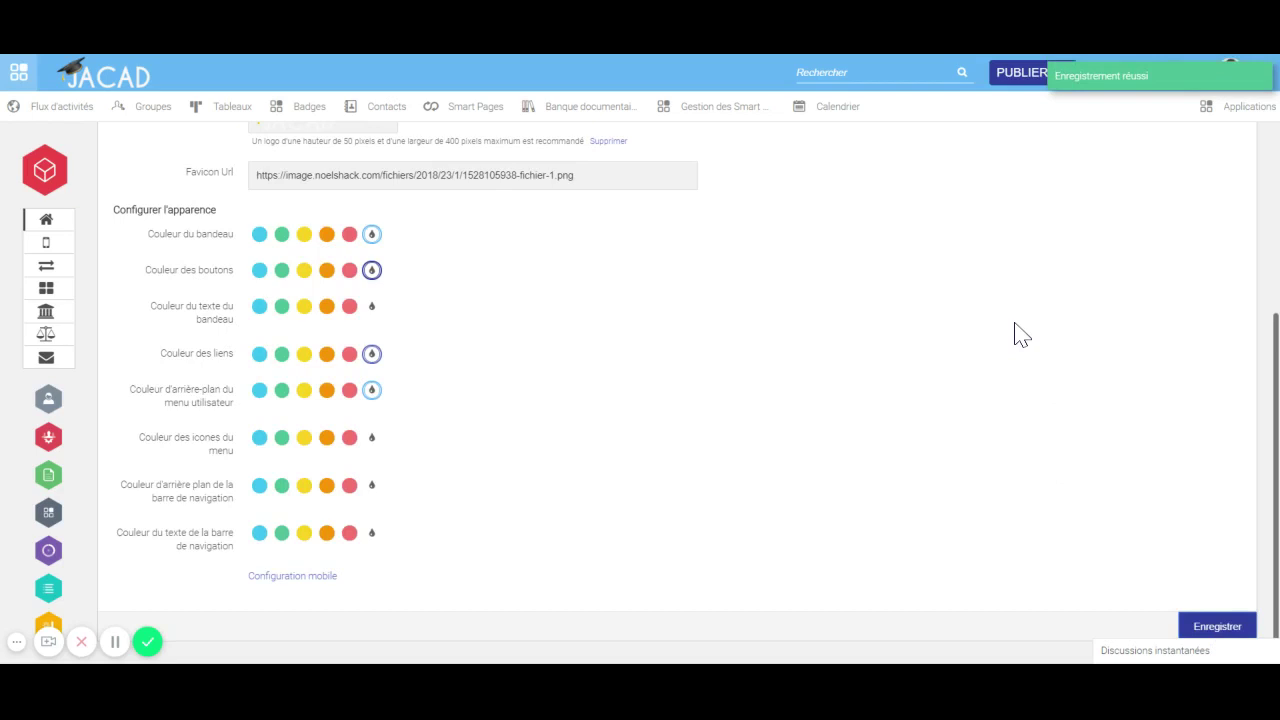
{"action": "left_click", "coordinate": [83, 92]}
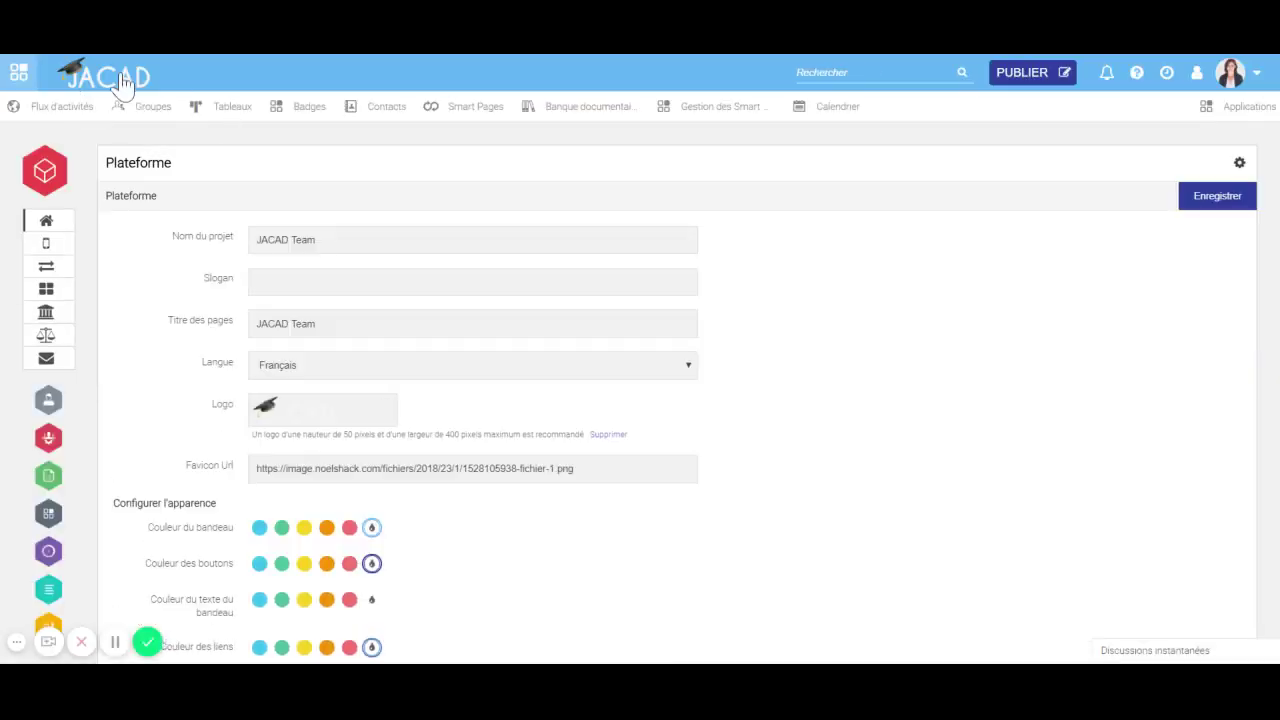
{"action": "left_click", "coordinate": [121, 76]}
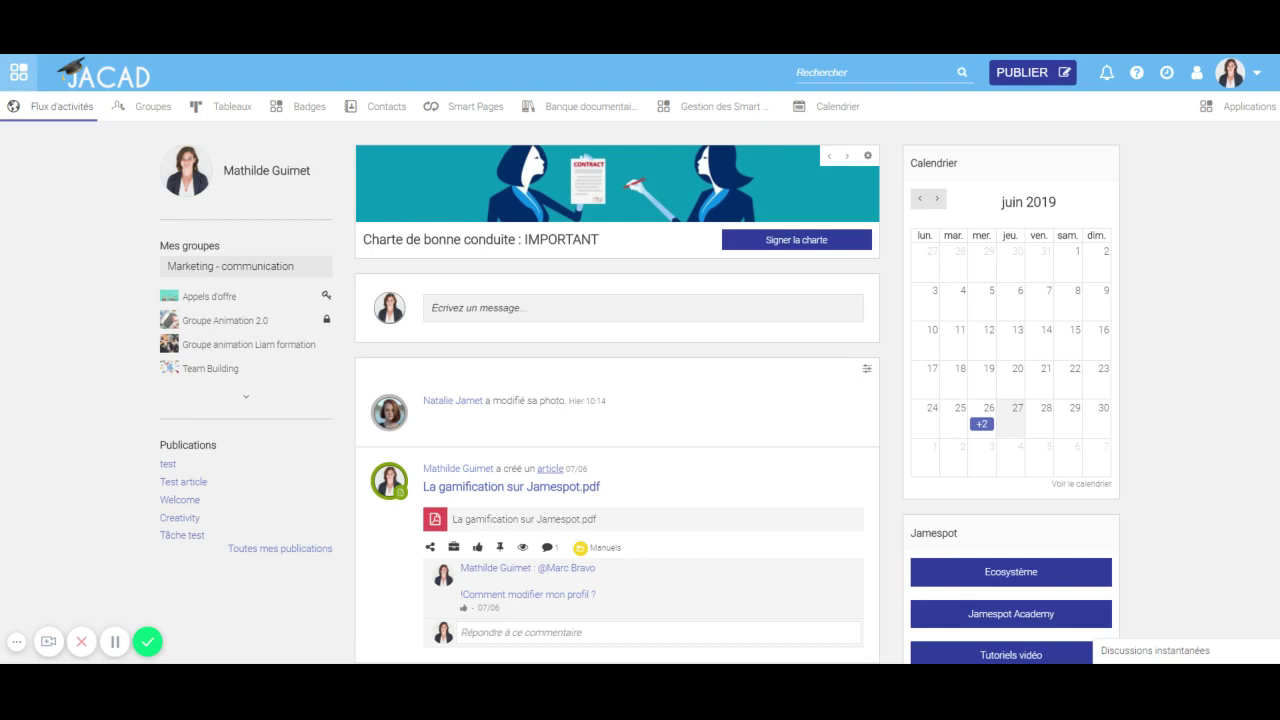
View the quick publishing form for an Article, close it without publishing, and look over the home feed.
{"action": "left_click", "coordinate": [1046, 82]}
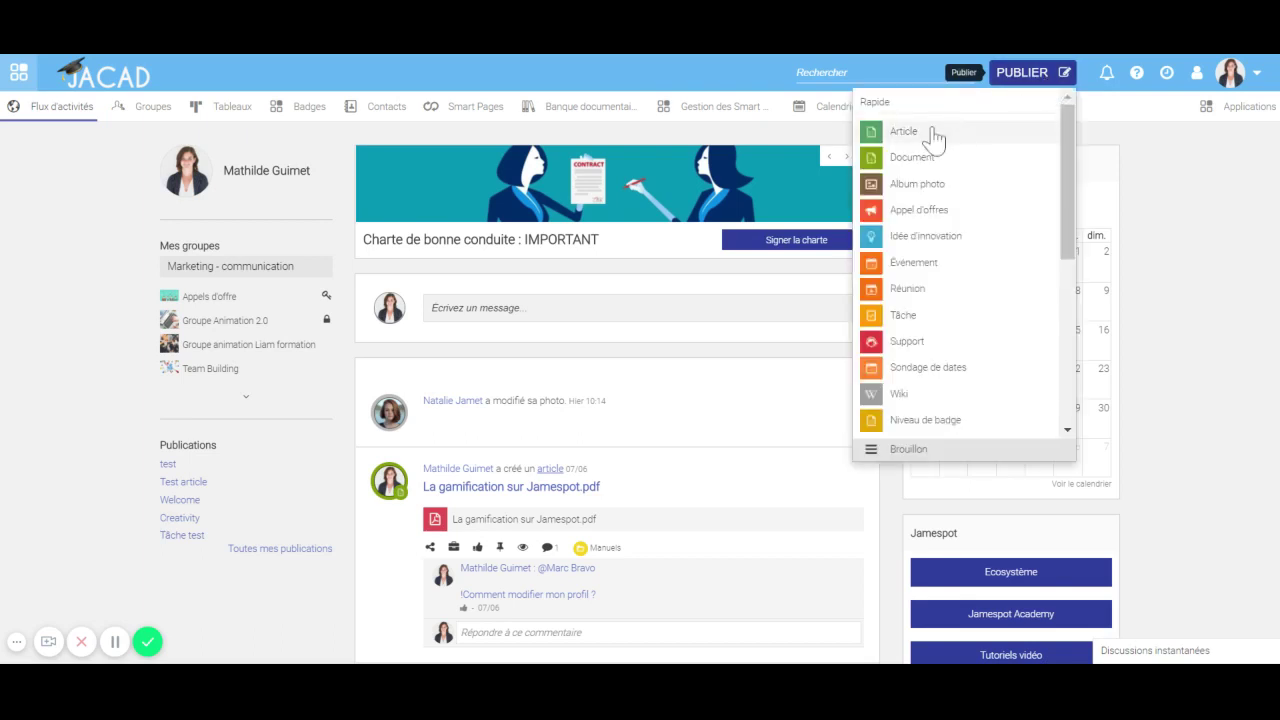
{"action": "left_click", "coordinate": [905, 131]}
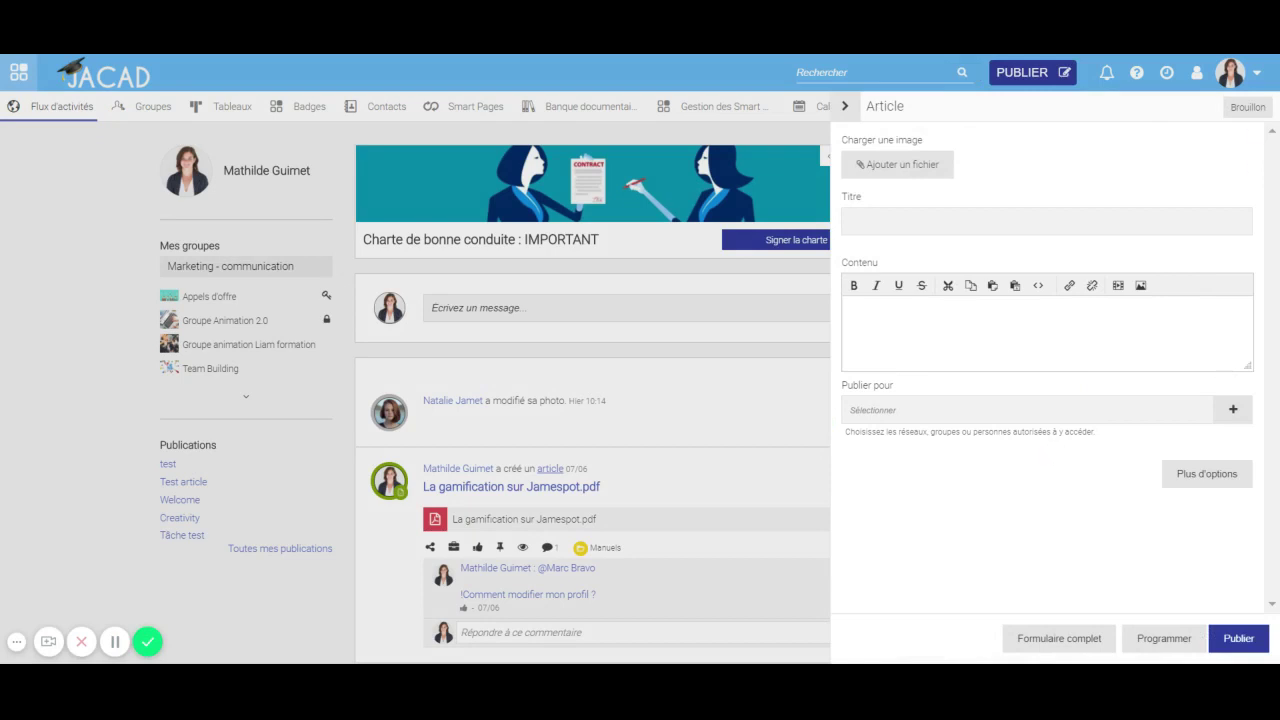
{"action": "left_click", "coordinate": [845, 107]}
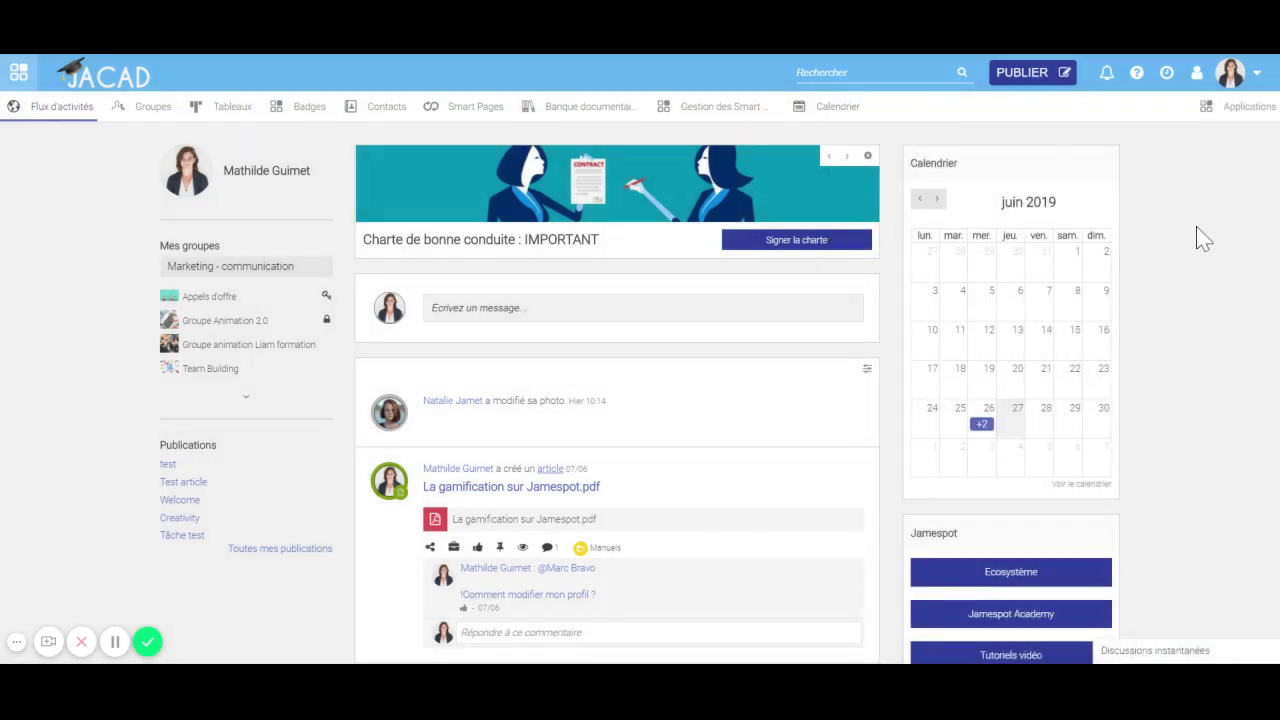
{"action": "scroll", "coordinate": [1203, 238], "scroll_direction": "down", "scroll_amount": 2}
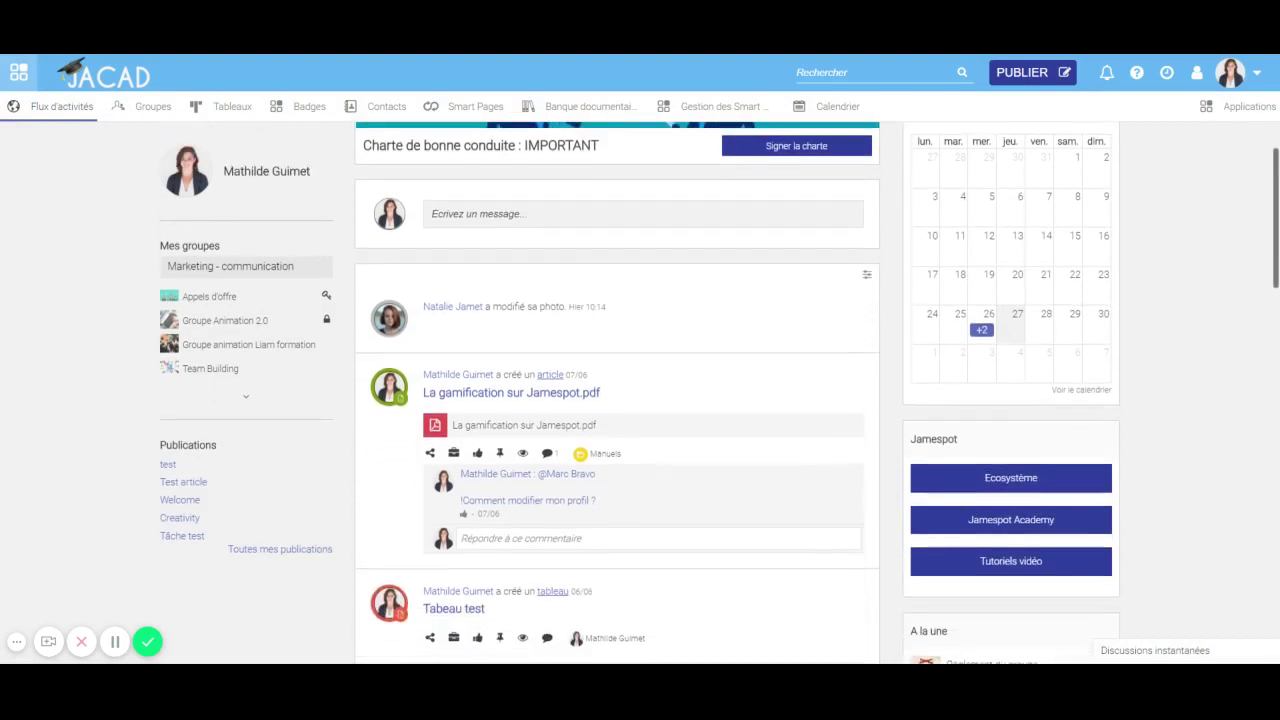
{"action": "scroll", "coordinate": [1203, 238], "scroll_direction": "up", "scroll_amount": 2}
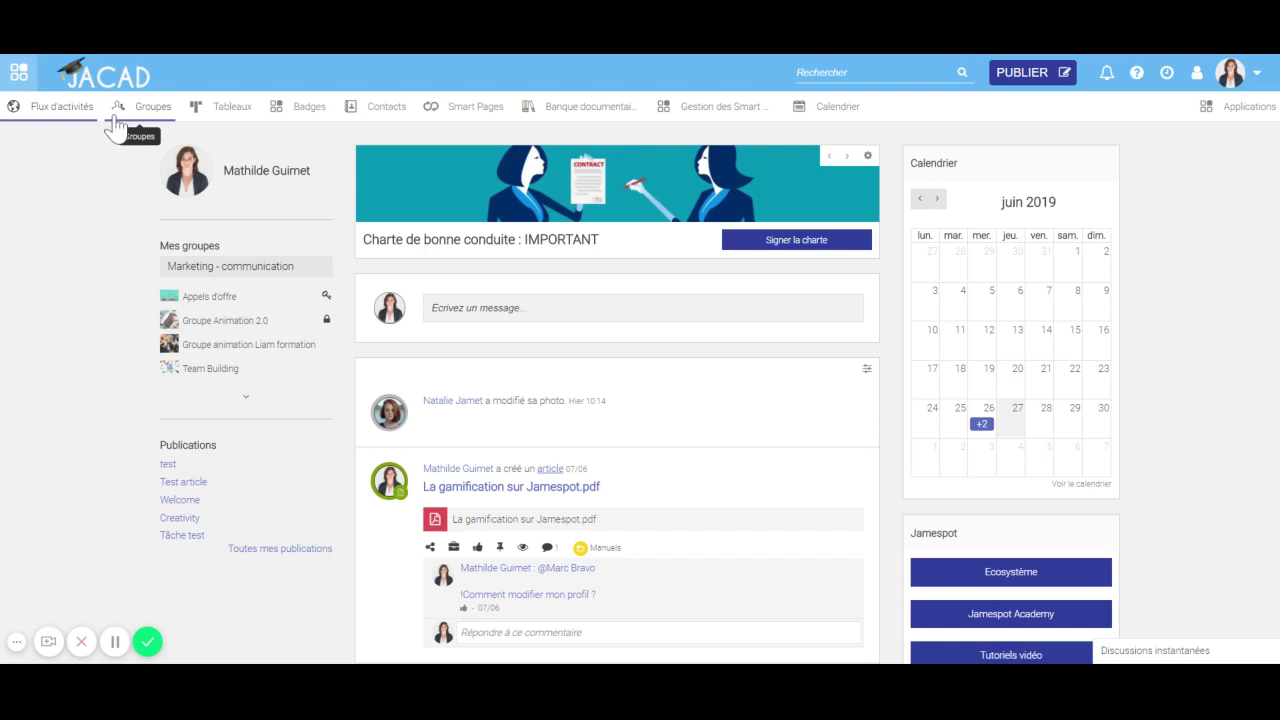
Edit the Mes applications list by moving Badges below Smart Pages and removing it from the list.
{"action": "left_click", "coordinate": [24, 88]}
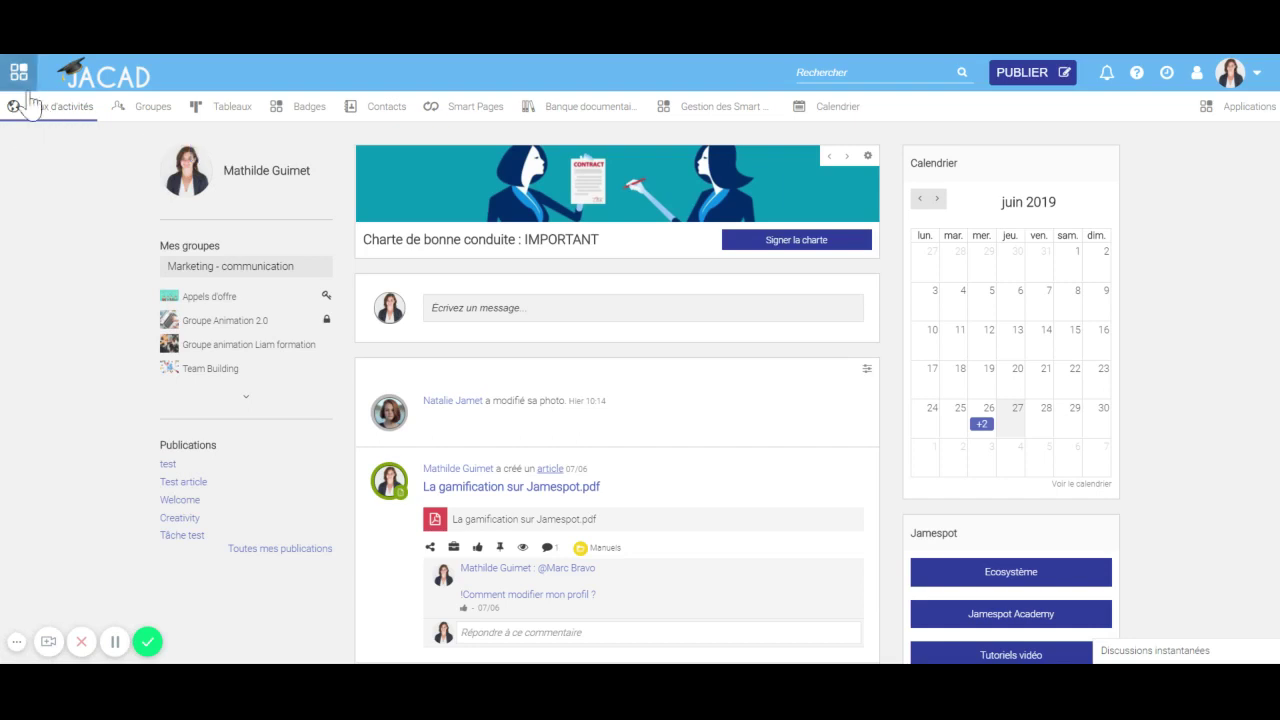
{"action": "mouse_move", "coordinate": [20, 74]}
{"action": "left_click", "coordinate": [172, 140]}
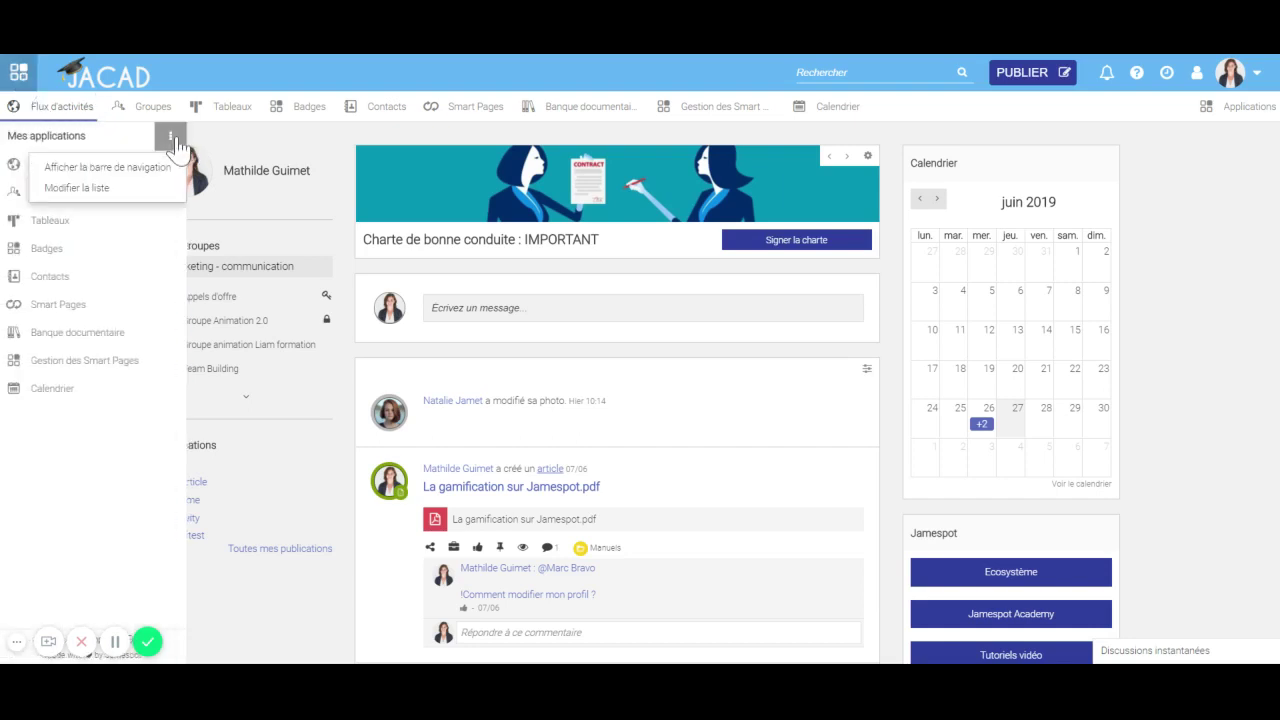
{"action": "left_click", "coordinate": [115, 189]}
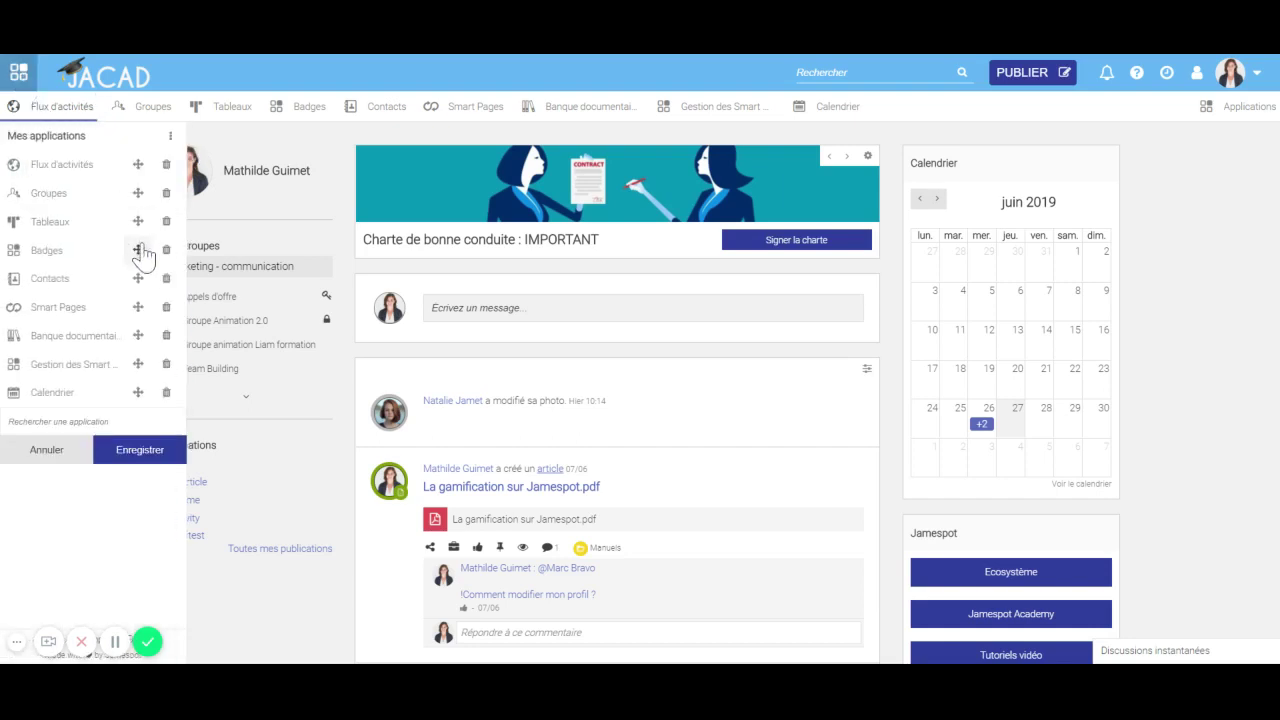
{"action": "left_click_drag", "start_coordinate": [138, 249], "coordinate": [137, 306]}
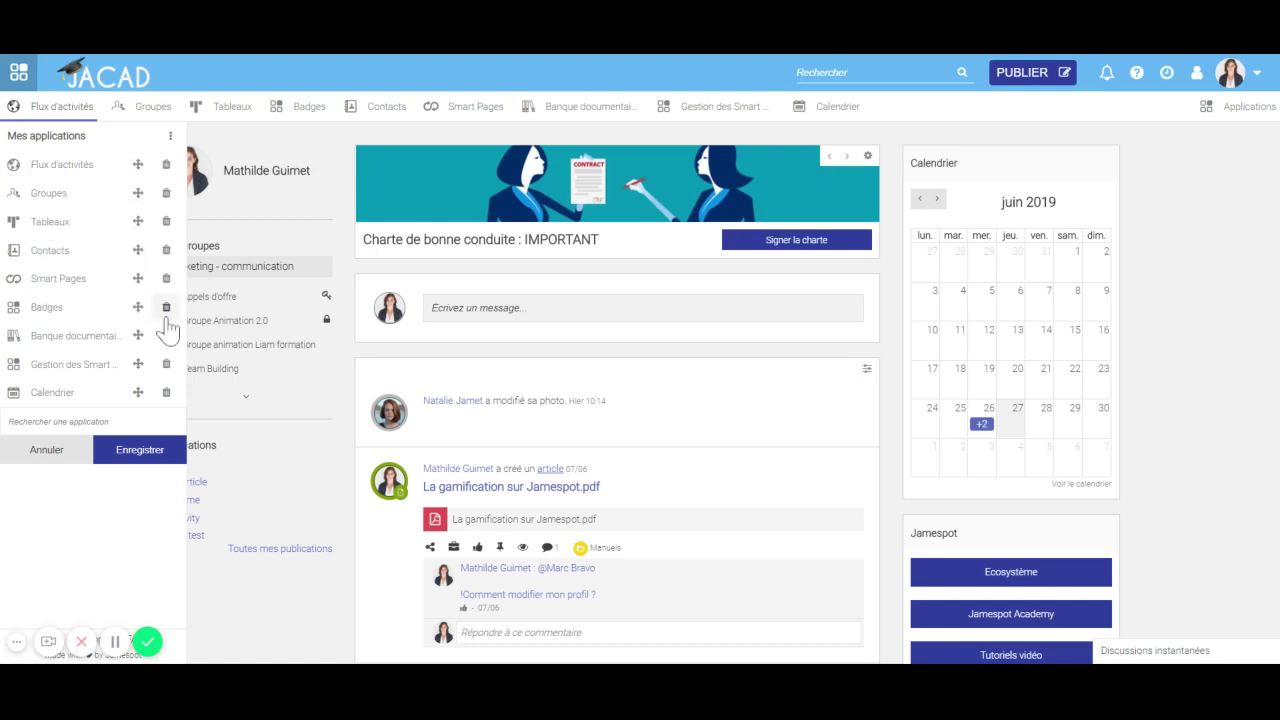
{"action": "left_click", "coordinate": [166, 307]}
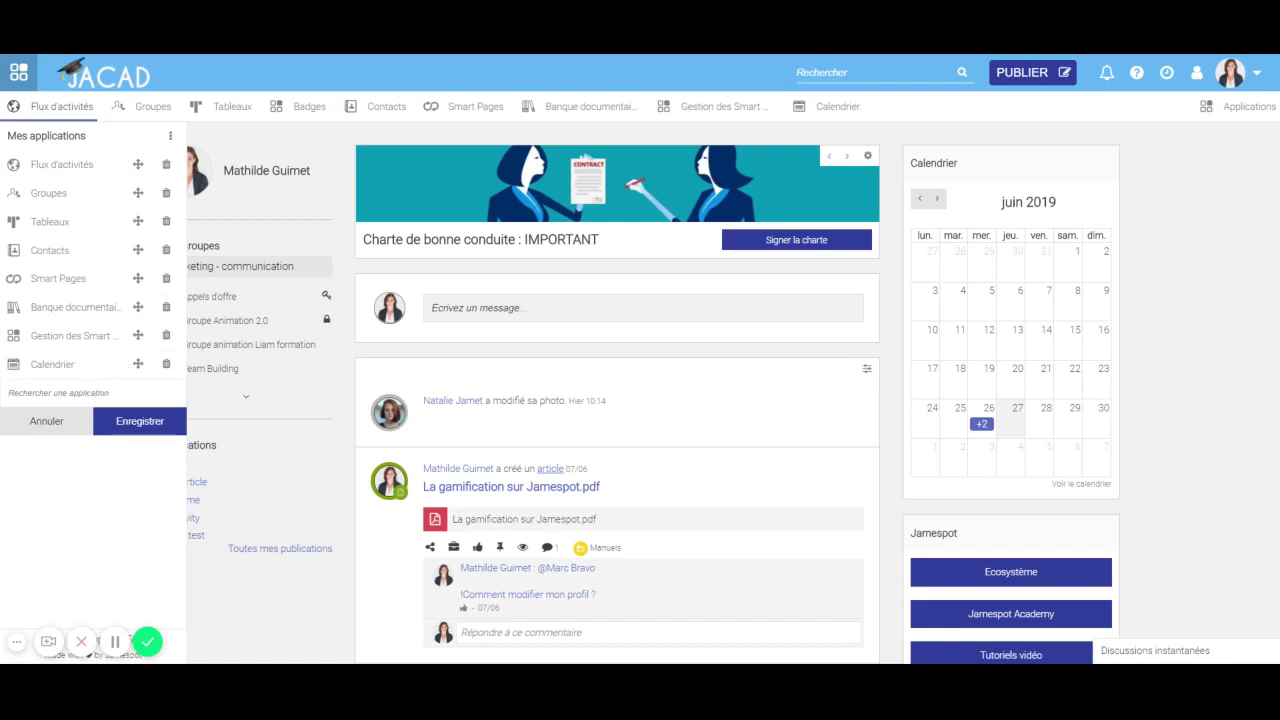
Search for "enqu", add the Enquête application to the Mes applications list and save the list.
{"action": "type", "text": "even"}
{"action": "type", "text": "e"}
{"action": "key", "text": "BackSpace"}
{"action": "key", "text": "BackSpace"}
{"action": "key", "text": "BackSpace"}
{"action": "key", "text": "BackSpace"}
{"action": "key", "text": "BackSpace"}
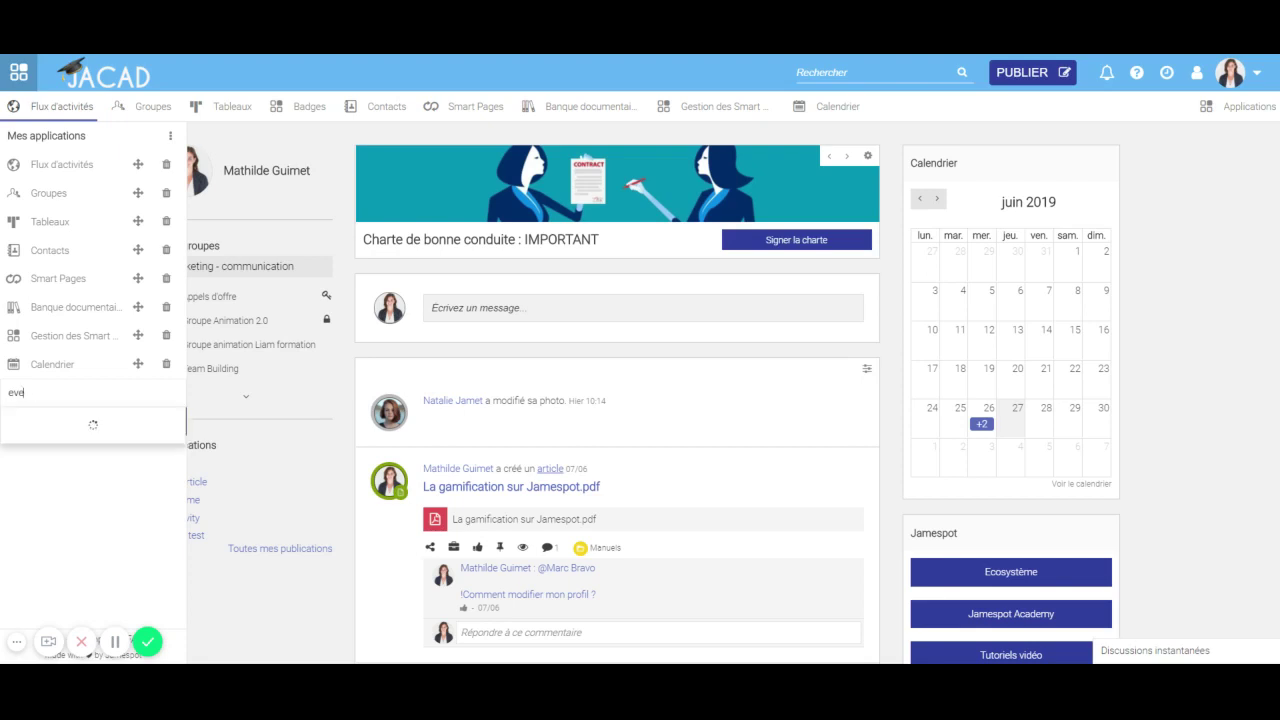
{"action": "type", "text": "enqu"}
{"action": "left_click", "coordinate": [60, 420]}
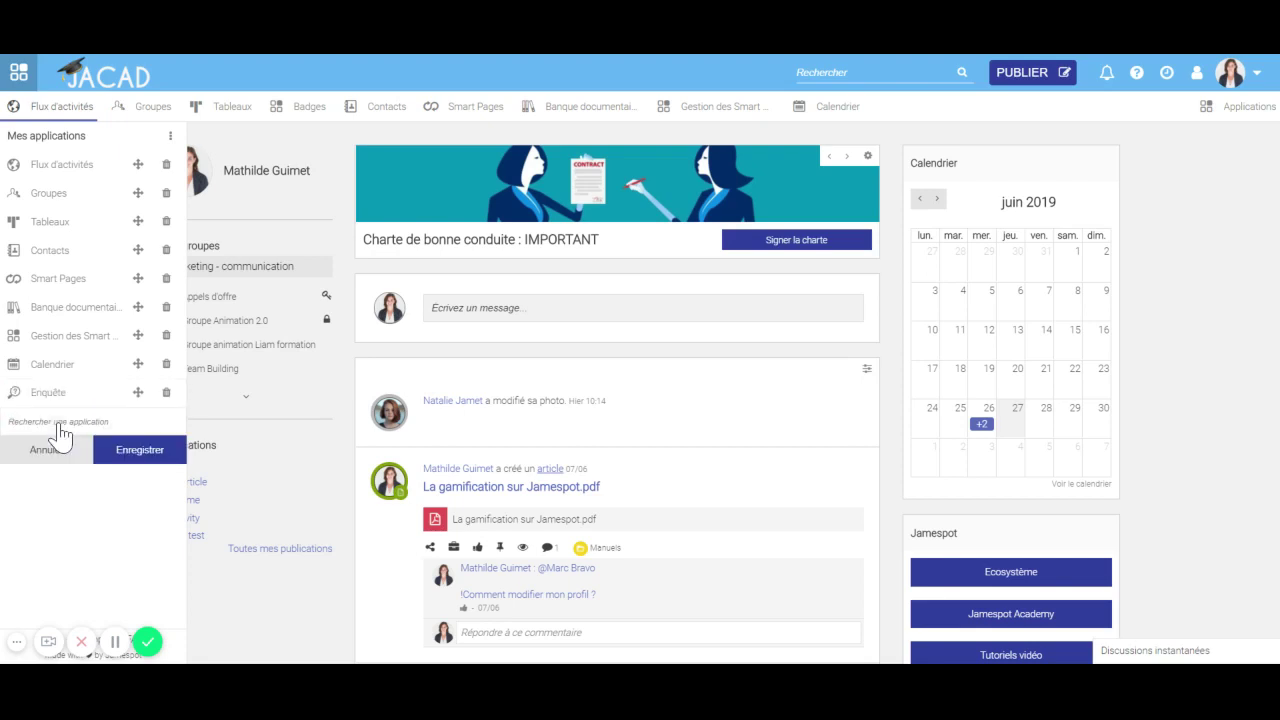
{"action": "left_click", "coordinate": [140, 452]}
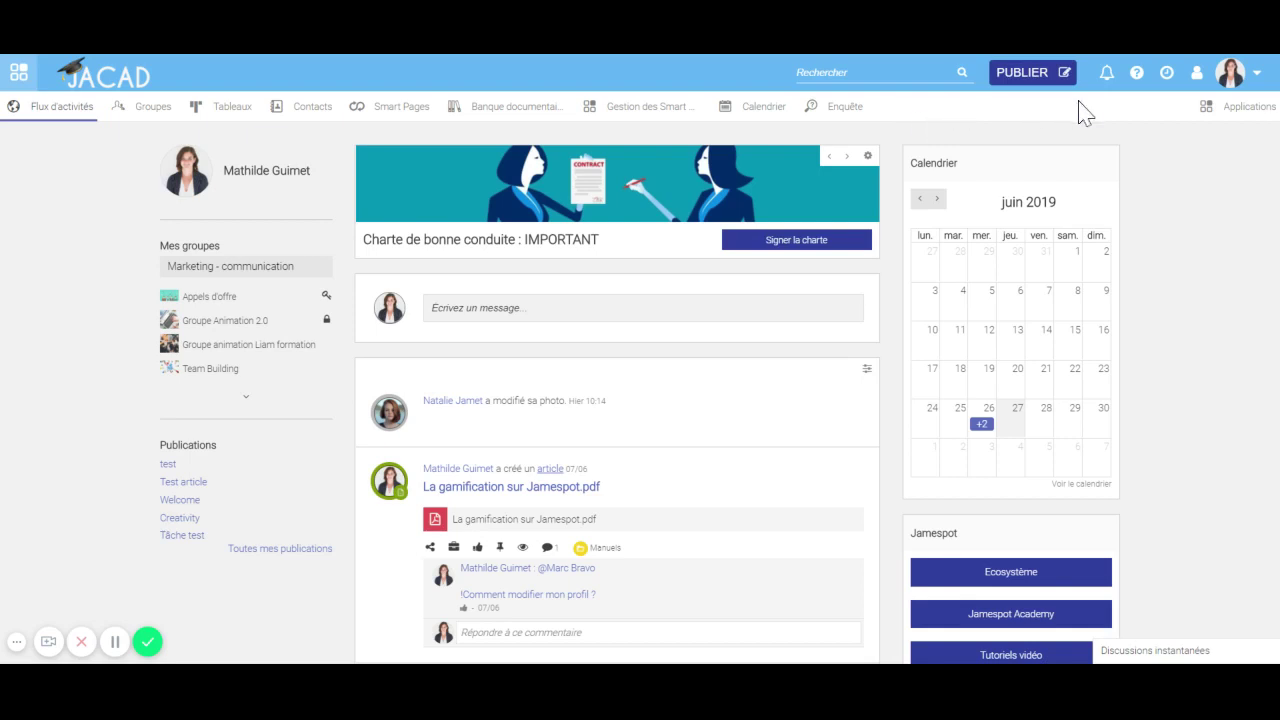
View the full application catalogue and the Gestionnaire d'applications, and return to the home page.
{"action": "left_click", "coordinate": [1255, 128]}
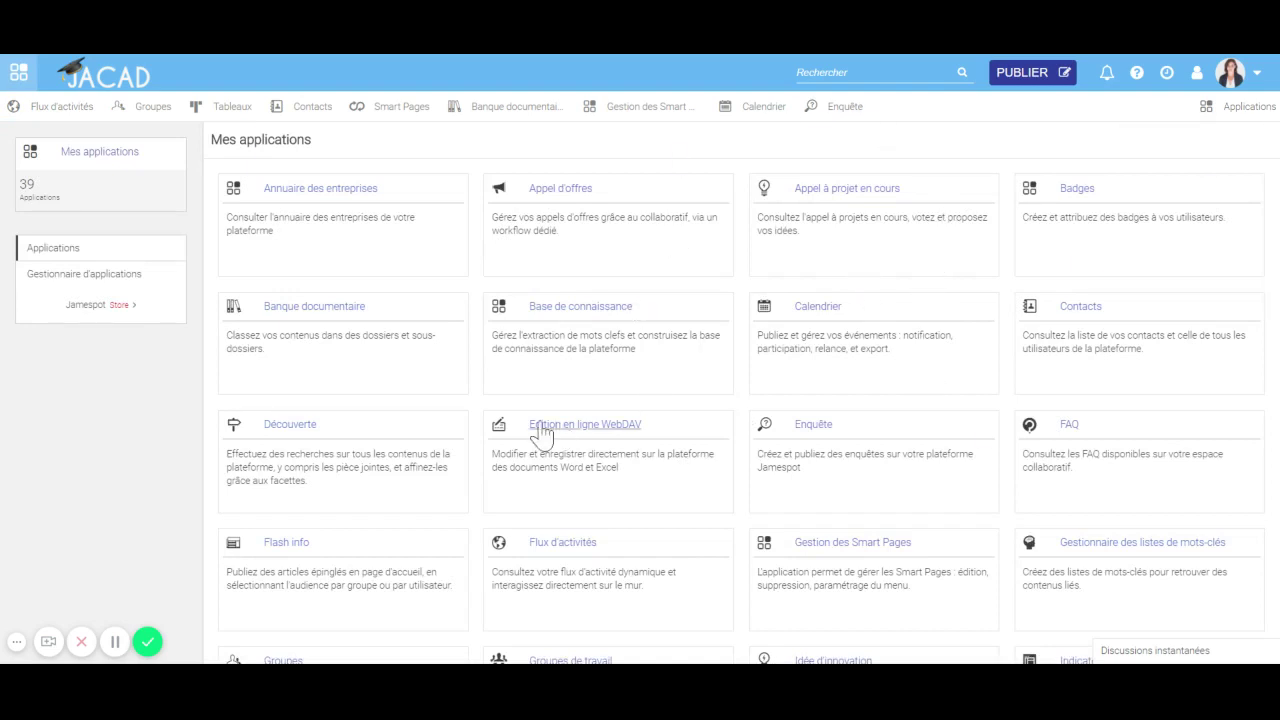
{"action": "left_click", "coordinate": [128, 278]}
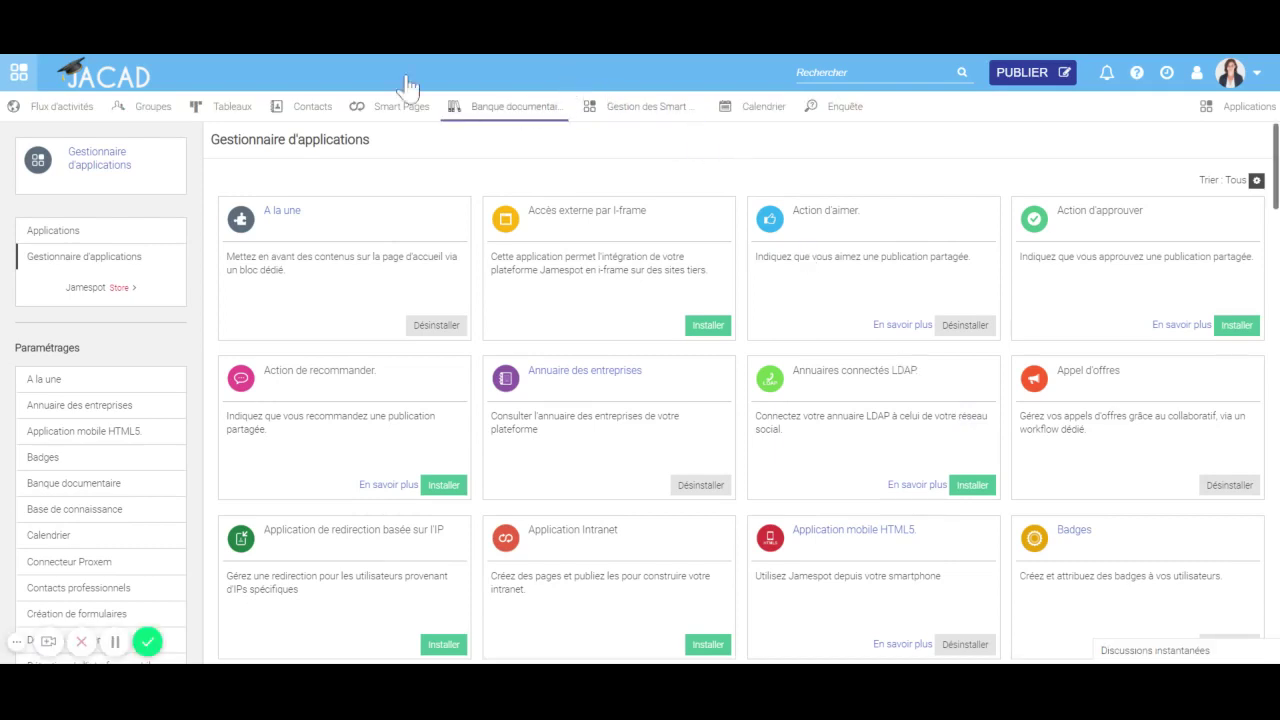
{"action": "left_click", "coordinate": [133, 82]}
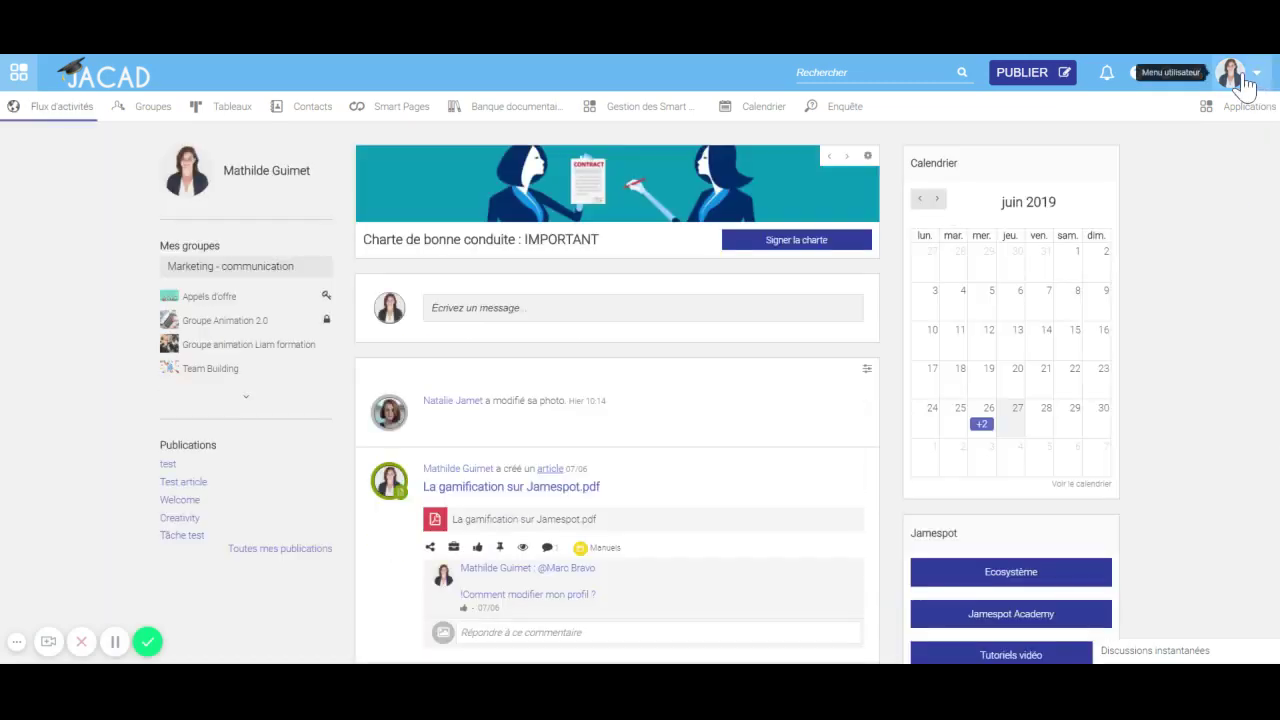
Edit the user profile and replace its banner with the white-and-gold marble image, cropped to the lower part of the picture.
{"action": "left_click", "coordinate": [1242, 80]}
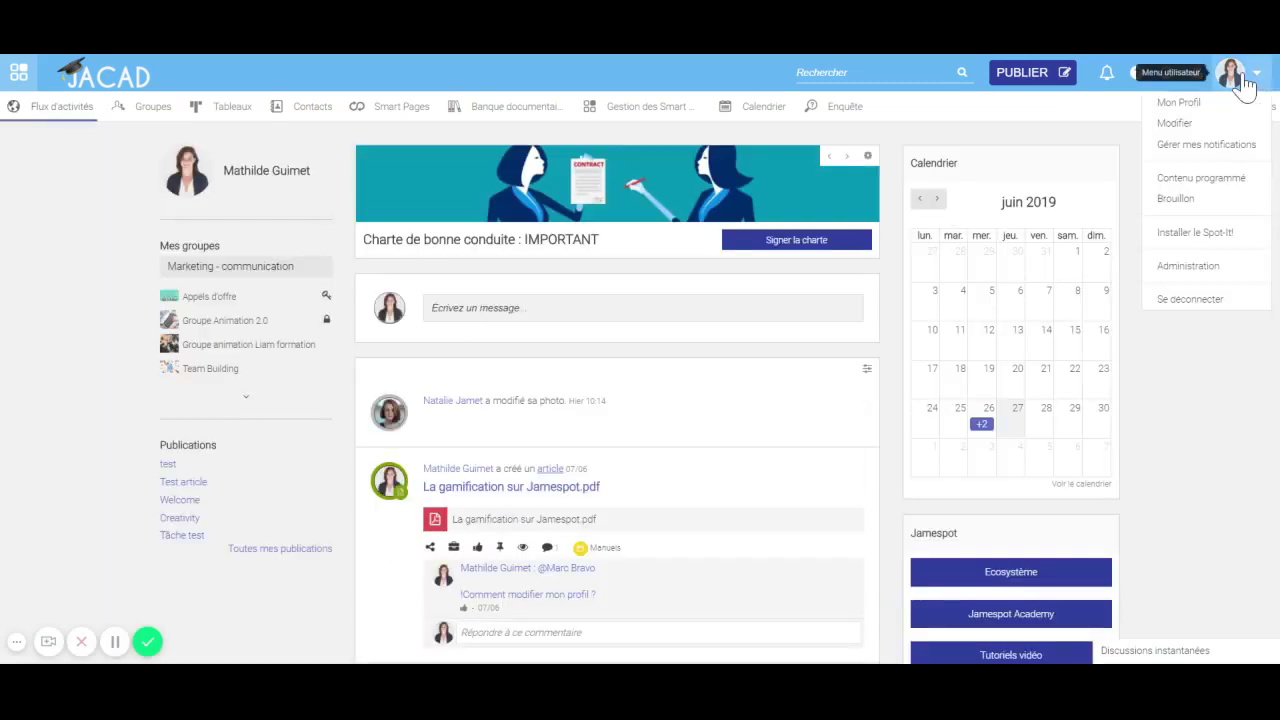
{"action": "left_click", "coordinate": [1176, 123]}
{"action": "scroll", "coordinate": [1196, 343], "scroll_direction": "down", "scroll_amount": 1}
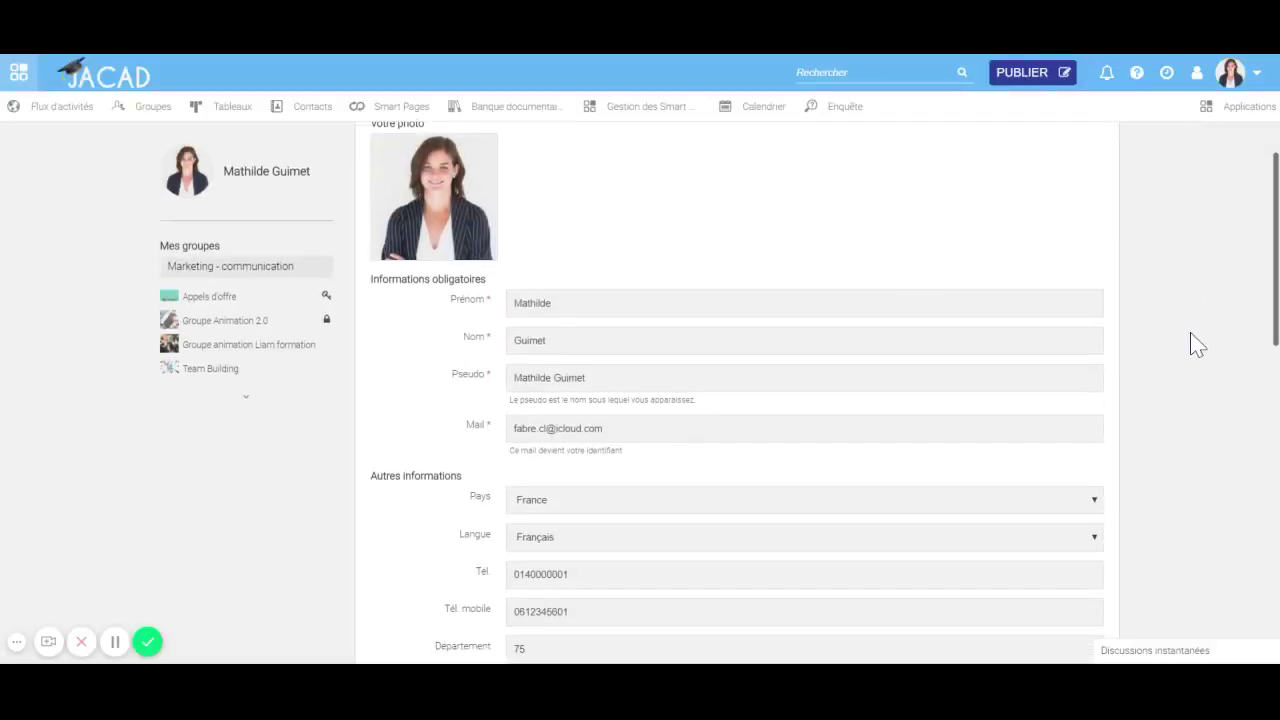
{"action": "scroll", "coordinate": [1196, 343], "scroll_direction": "down", "scroll_amount": 4}
{"action": "scroll", "coordinate": [958, 345], "scroll_direction": "down", "scroll_amount": 1}
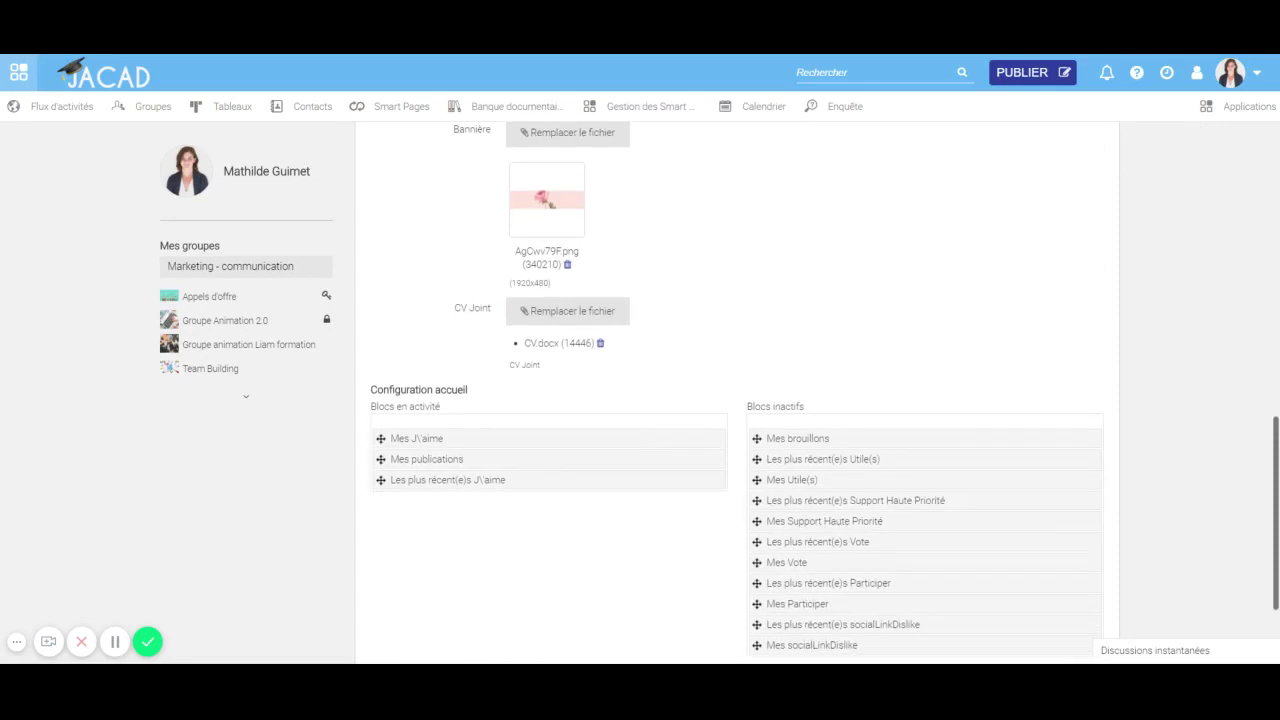
{"action": "scroll", "coordinate": [958, 345], "scroll_direction": "up", "scroll_amount": 2}
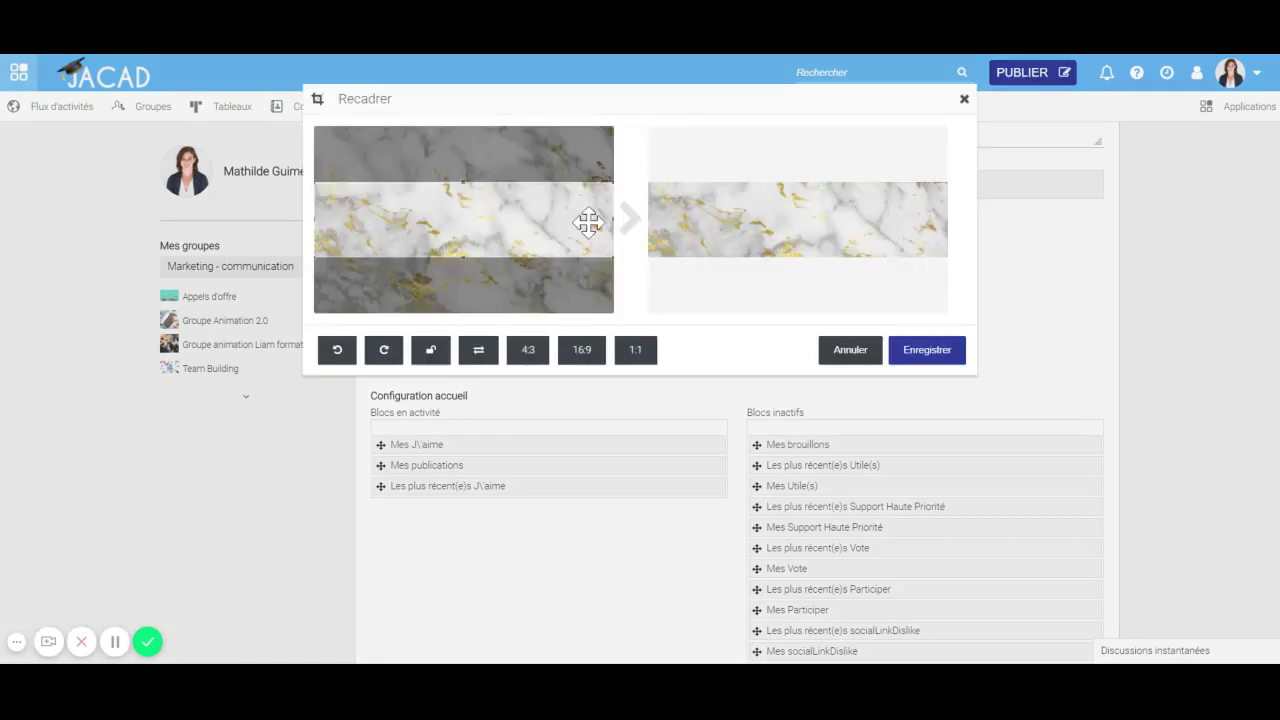
{"action": "left_click_drag", "start_coordinate": [560, 230], "coordinate": [542, 272]}
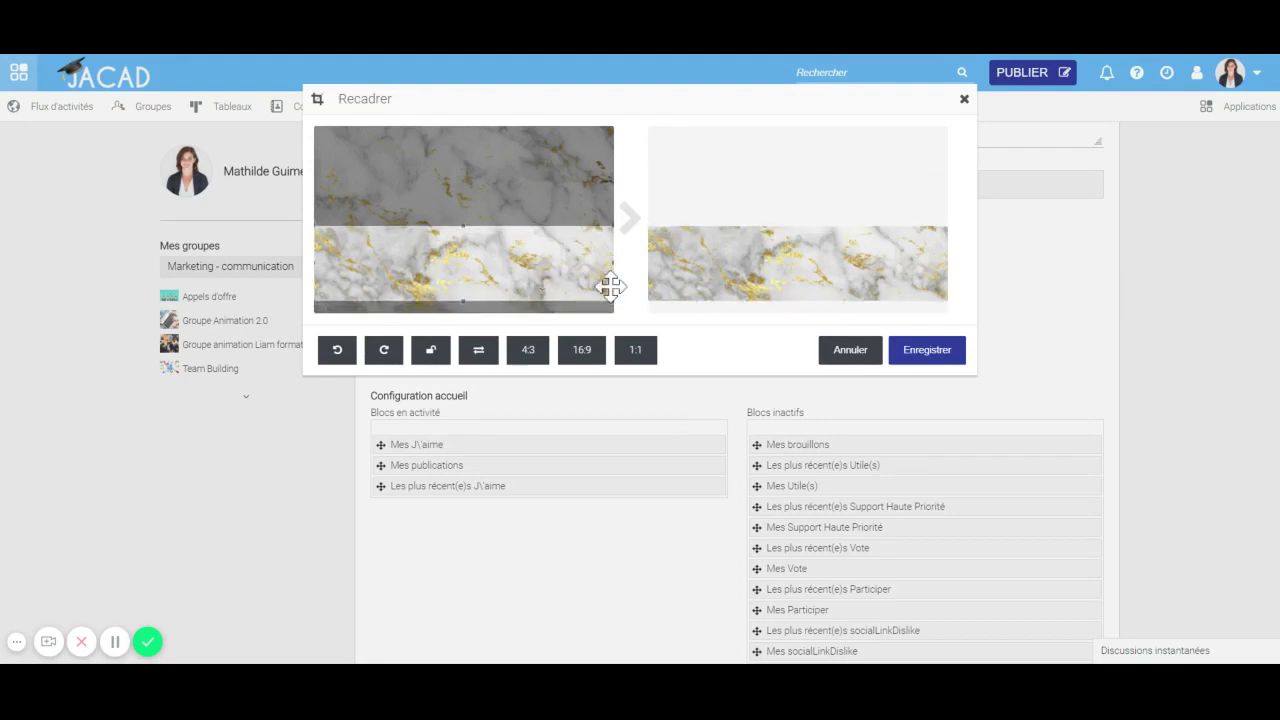
{"action": "left_click", "coordinate": [917, 356]}
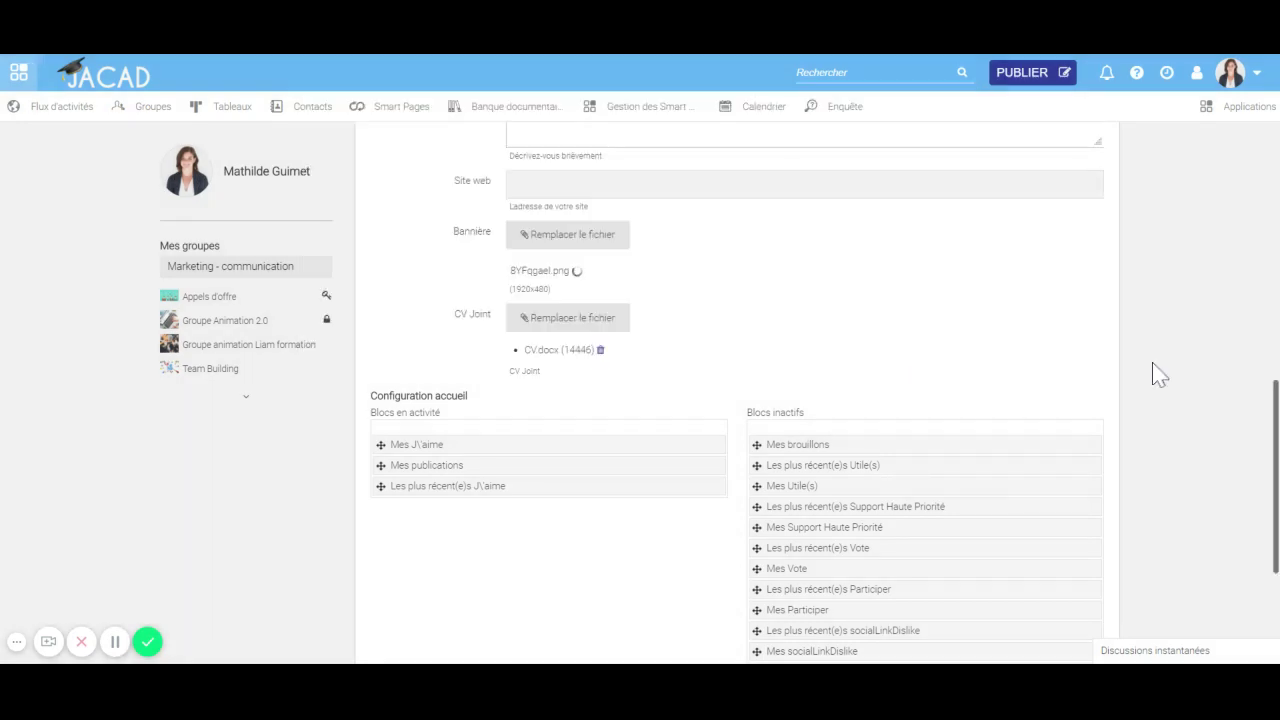
Save the edited user profile and return to the home page.
{"action": "scroll", "coordinate": [1158, 374], "scroll_direction": "down", "scroll_amount": 3}
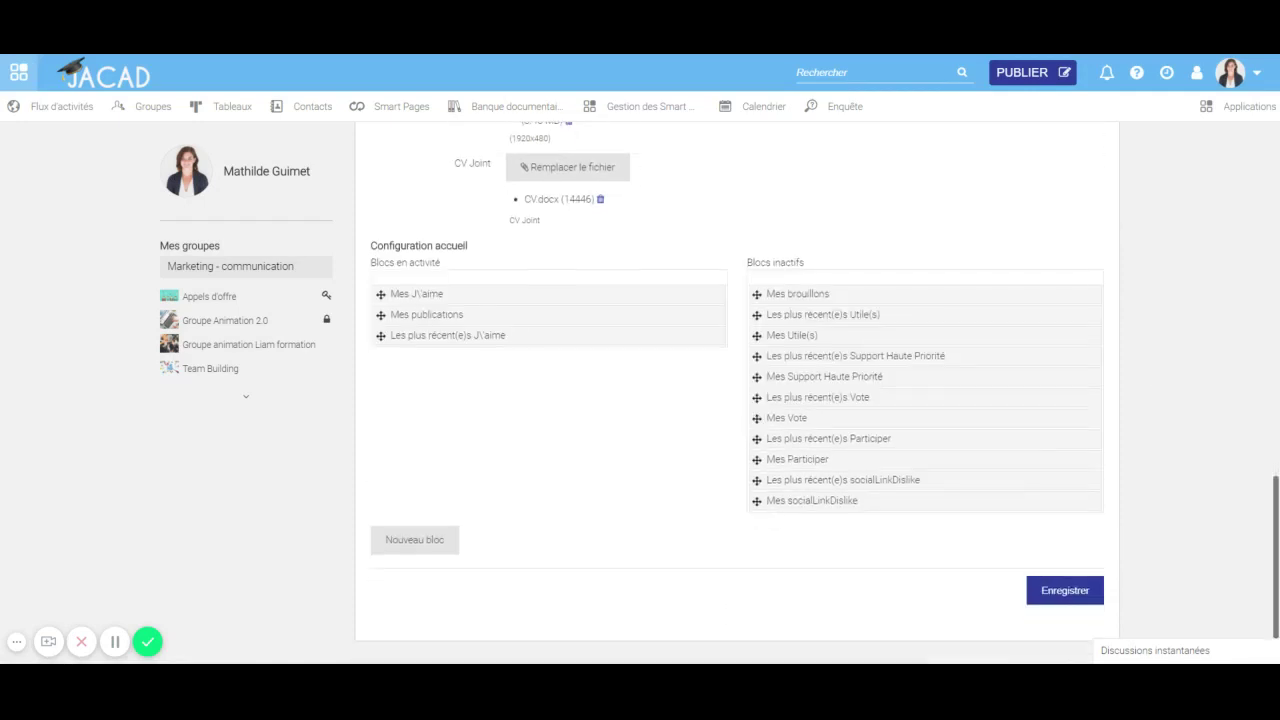
{"action": "left_click", "coordinate": [1065, 592]}
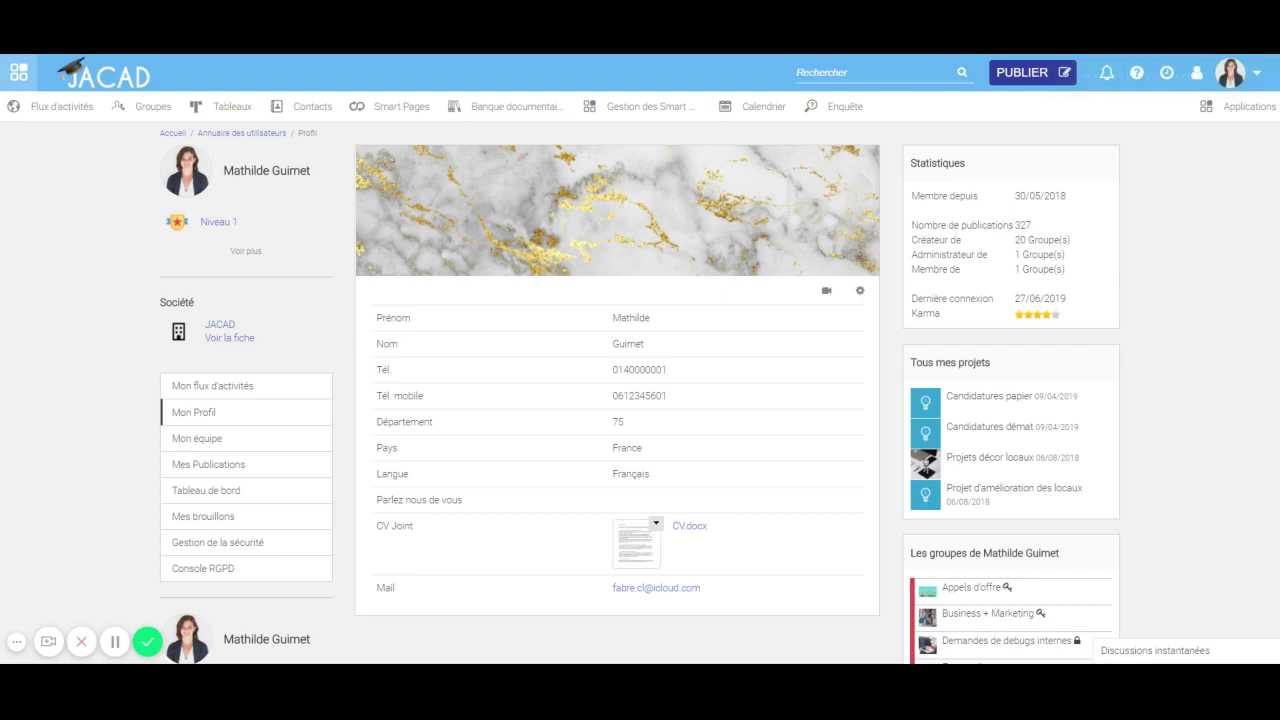
{"action": "left_click", "coordinate": [90, 90]}
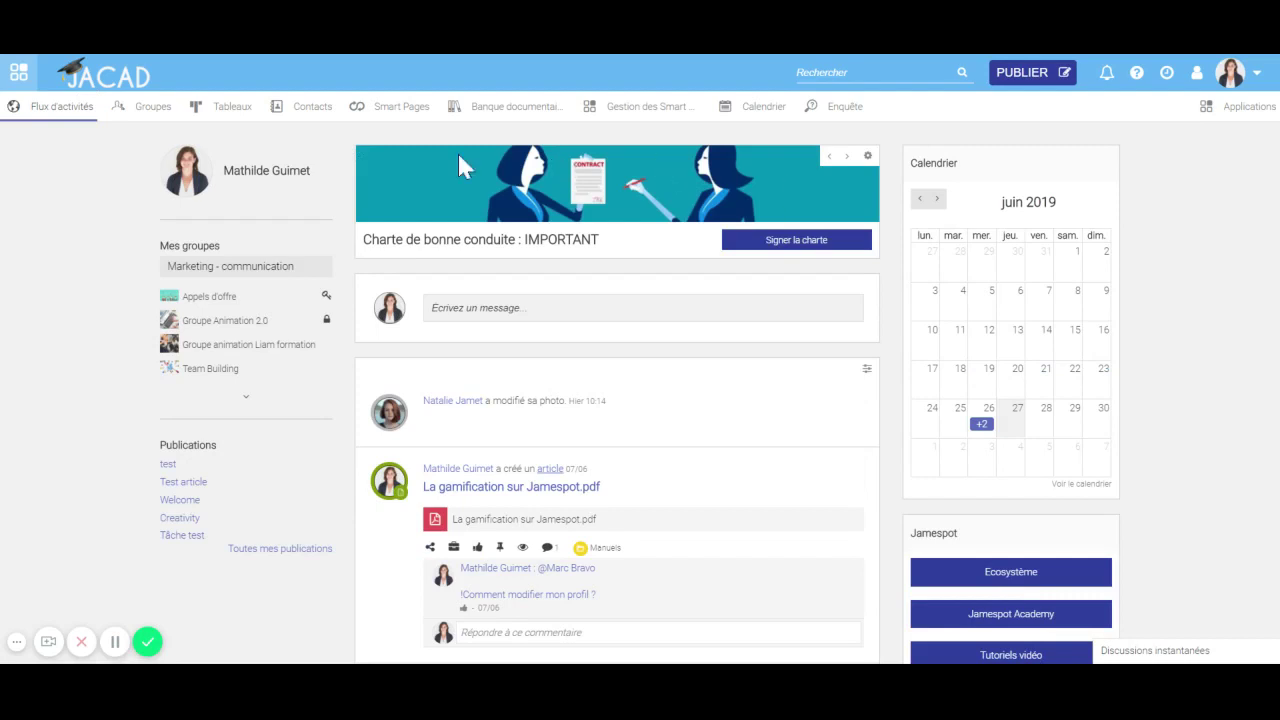
Look through the platform's directory of groups.
{"action": "left_click", "coordinate": [153, 110]}
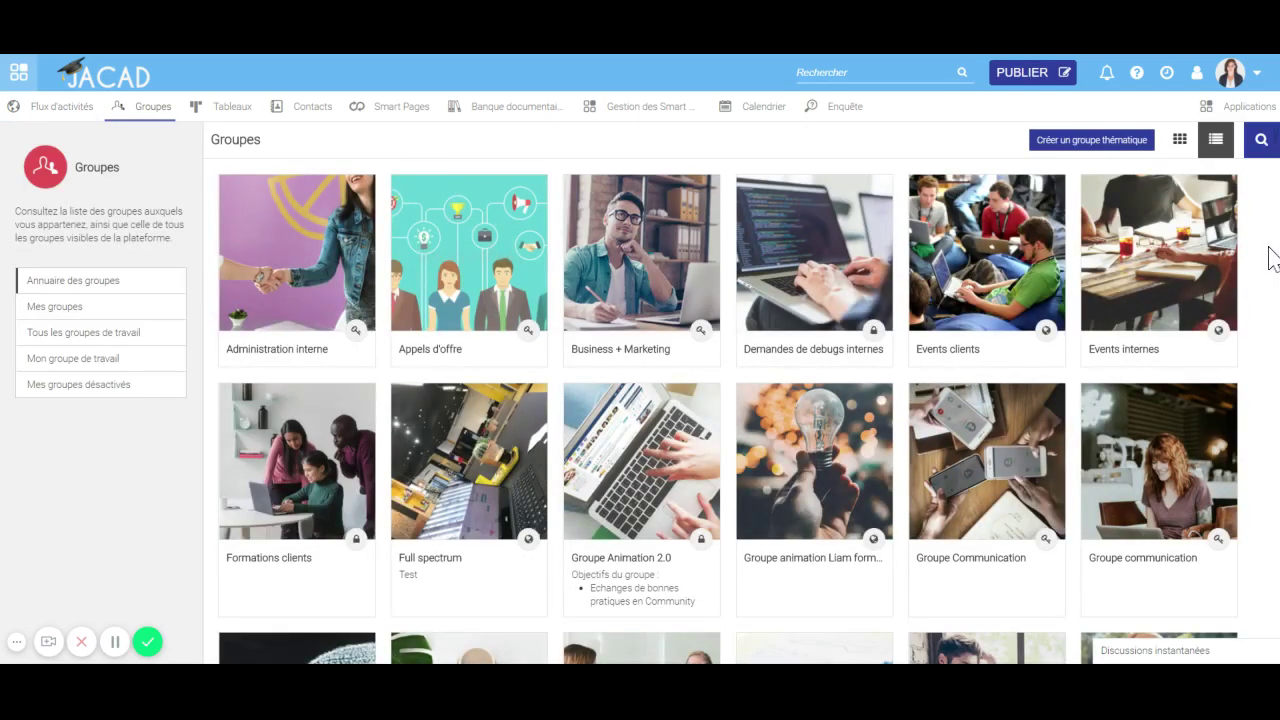
{"action": "scroll", "coordinate": [728, 392], "scroll_direction": "down", "scroll_amount": 7}
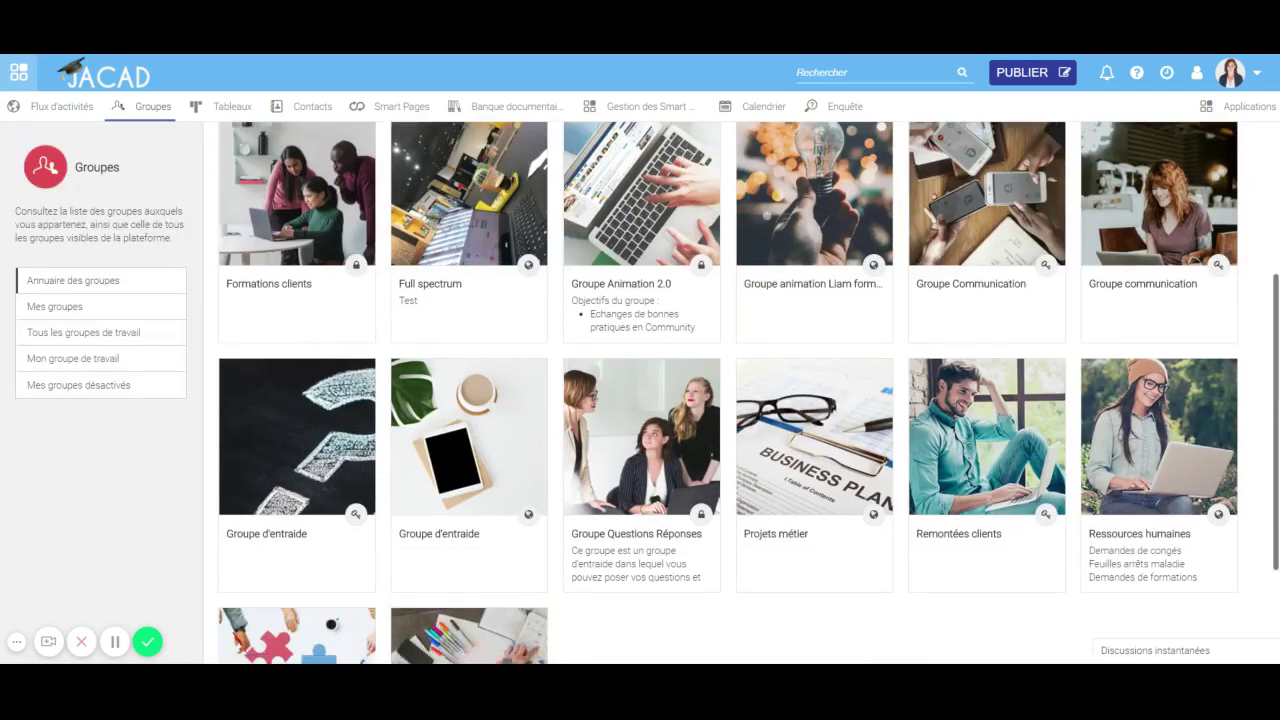
{"action": "scroll", "coordinate": [728, 392], "scroll_direction": "up", "scroll_amount": 6}
{"action": "scroll", "coordinate": [749, 392], "scroll_direction": "up", "scroll_amount": 1}
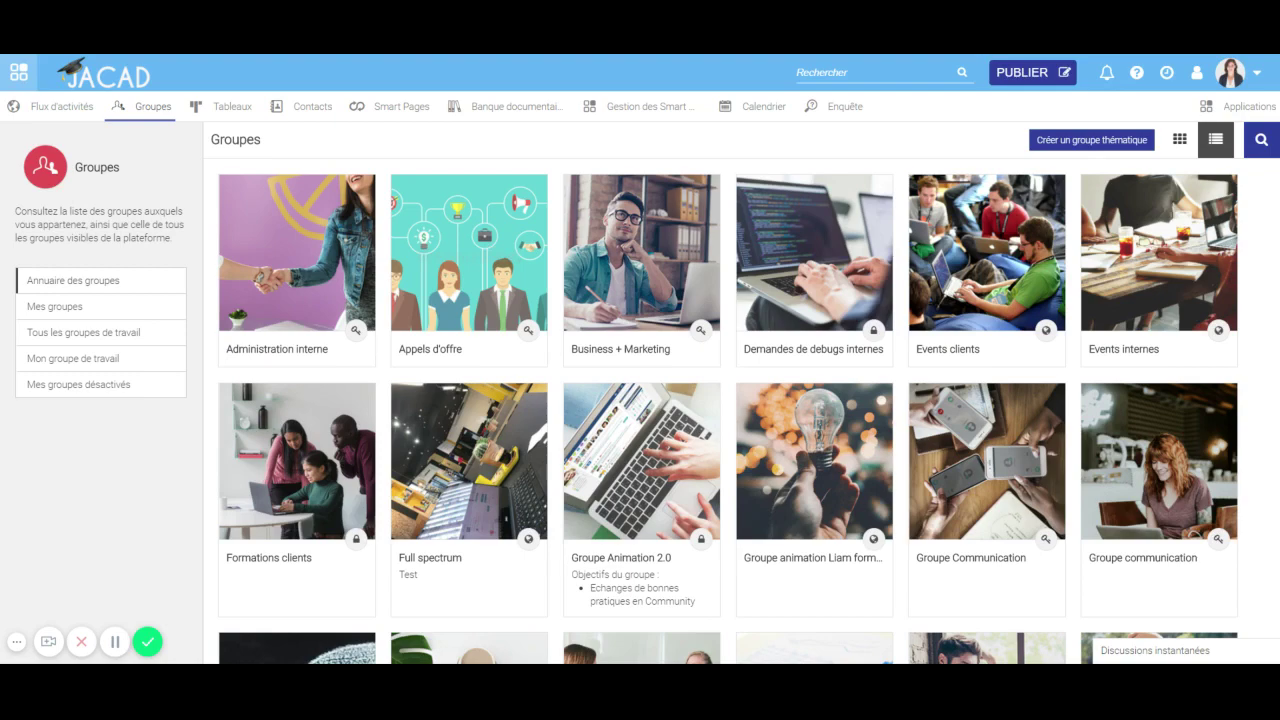
{"action": "scroll", "coordinate": [950, 280], "scroll_direction": "down", "scroll_amount": 3}
{"action": "scroll", "coordinate": [950, 280], "scroll_direction": "up", "scroll_amount": 3}
Edit the Events clients group and add the rose image AgCwv79F.png as its banner, cropped around the flower in the upper part.
{"action": "left_click", "coordinate": [998, 310]}
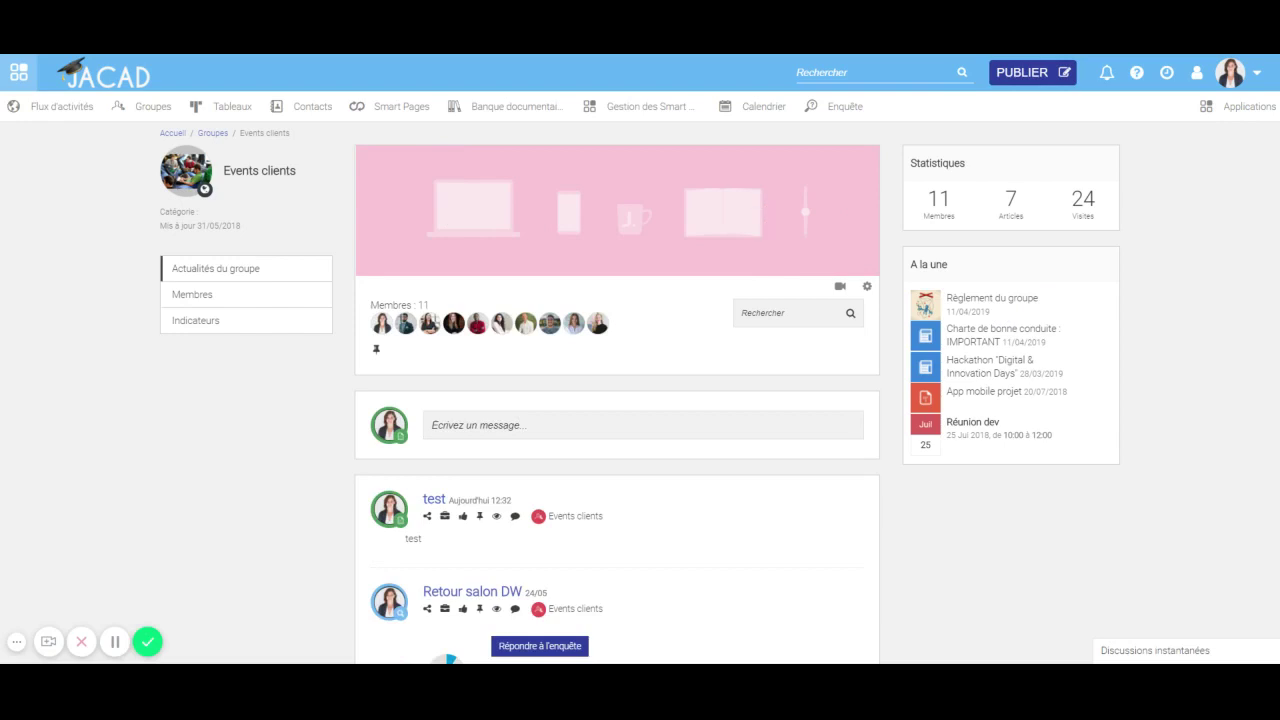
{"action": "left_click", "coordinate": [867, 288]}
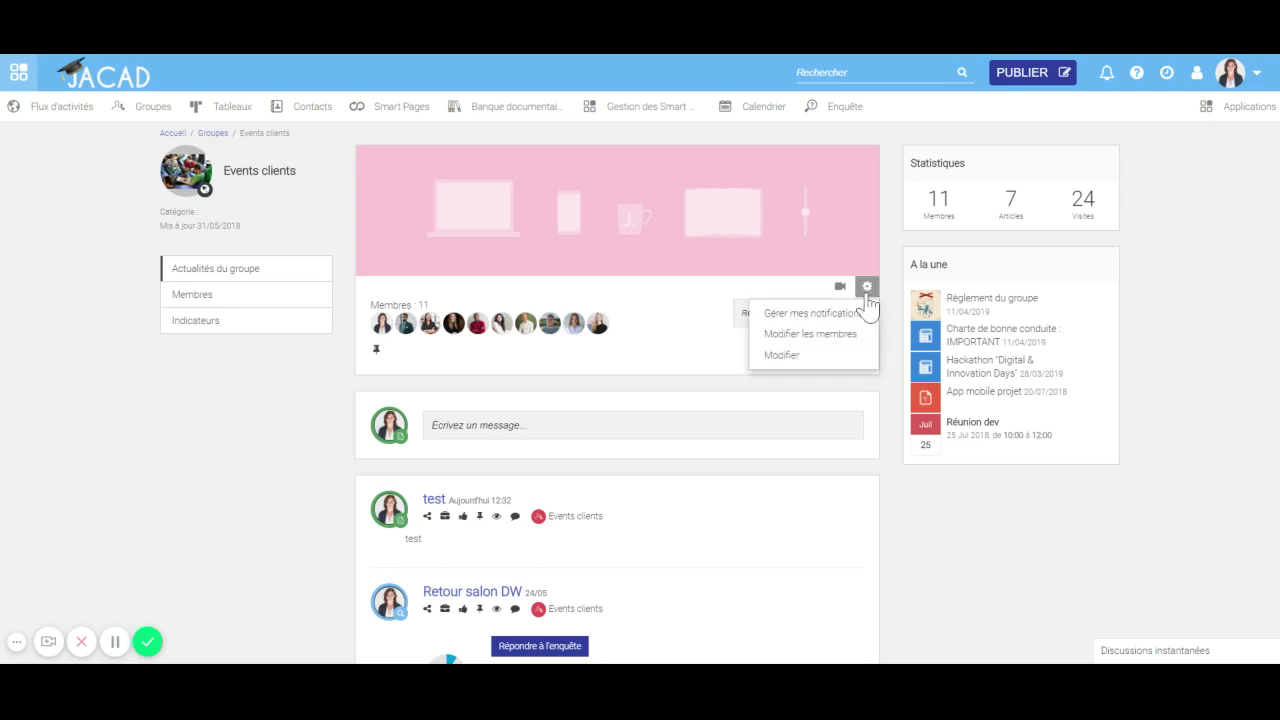
{"action": "left_click", "coordinate": [818, 356]}
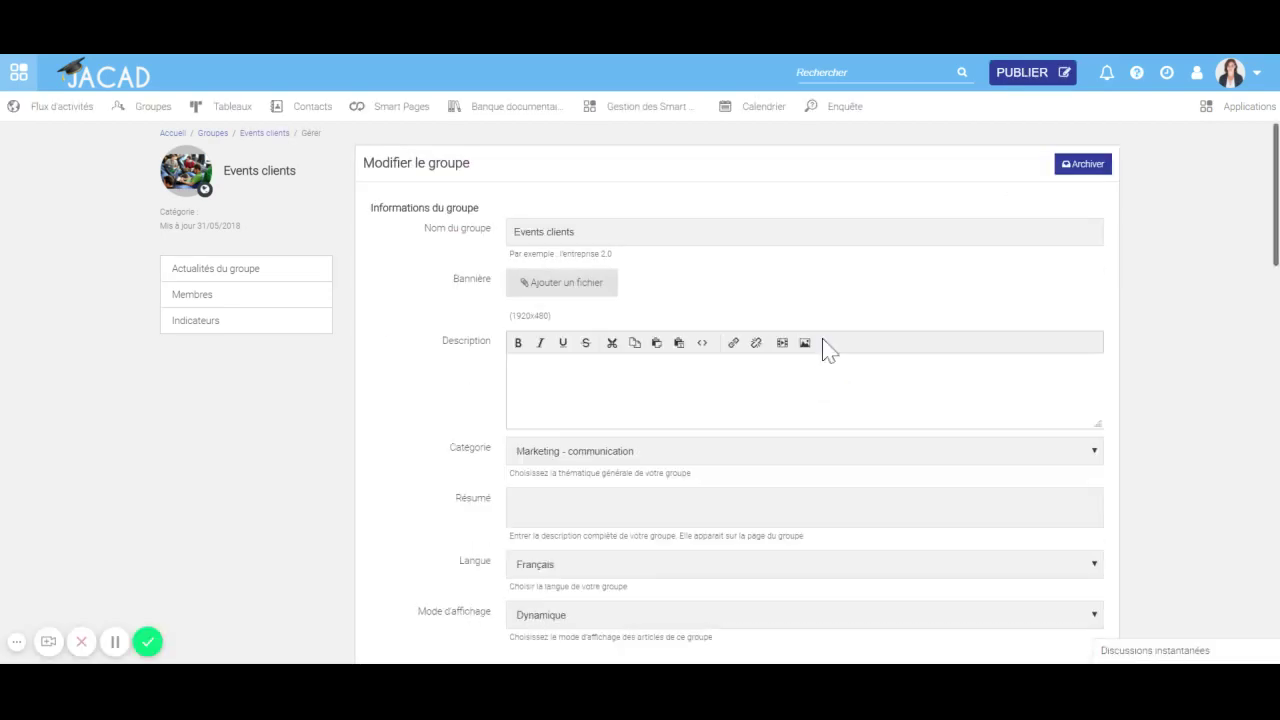
{"action": "left_click", "coordinate": [553, 298]}
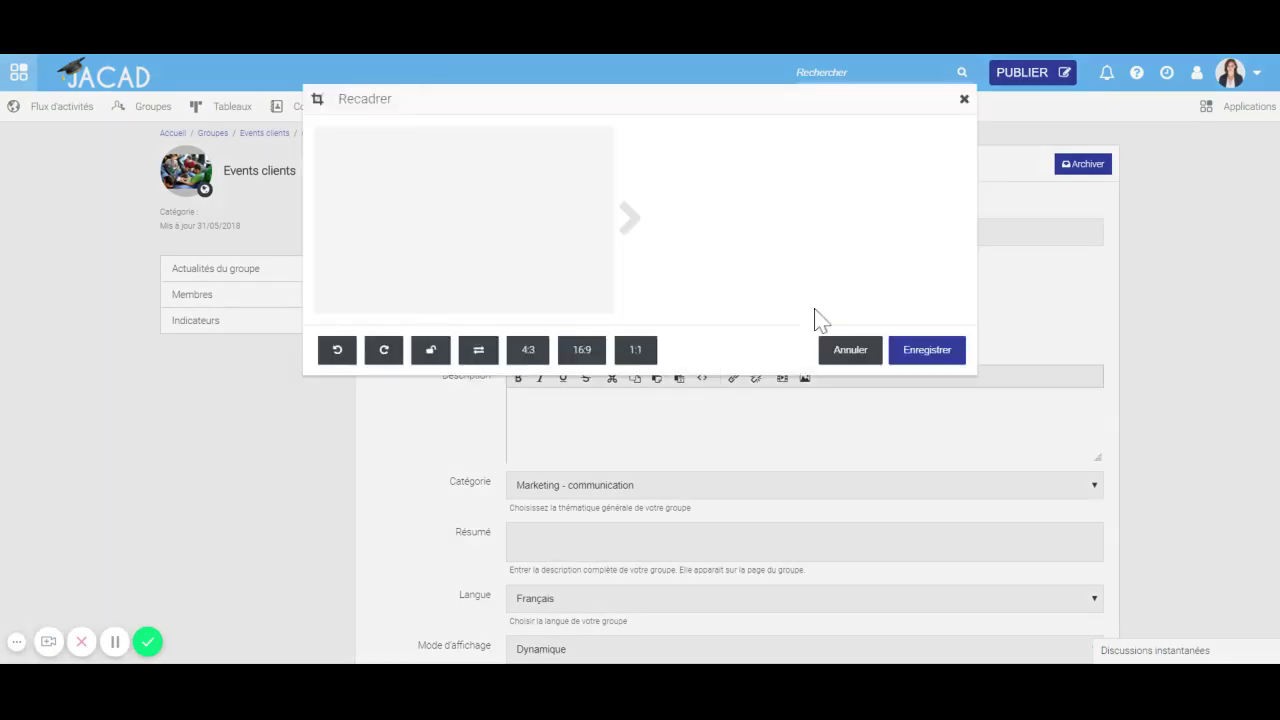
{"action": "left_click_drag", "start_coordinate": [562, 222], "coordinate": [556, 198]}
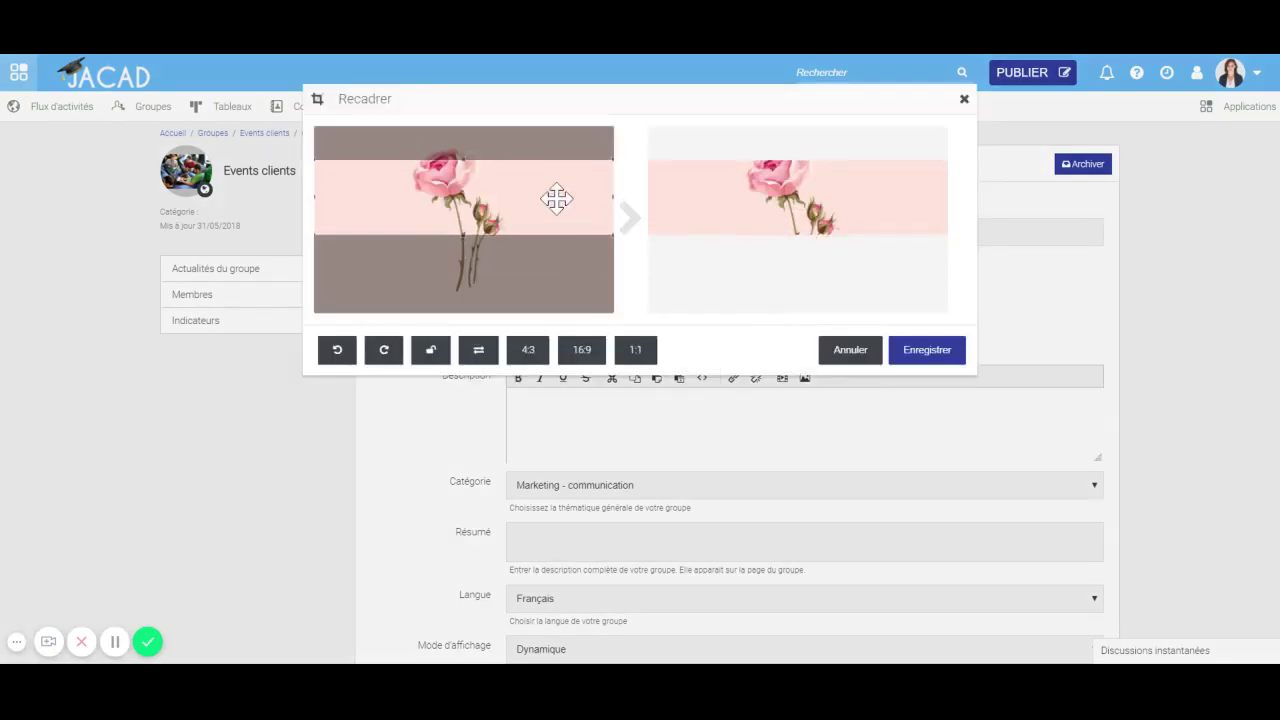
{"action": "left_click_drag", "start_coordinate": [568, 193], "coordinate": [568, 183]}
{"action": "left_click", "coordinate": [920, 352]}
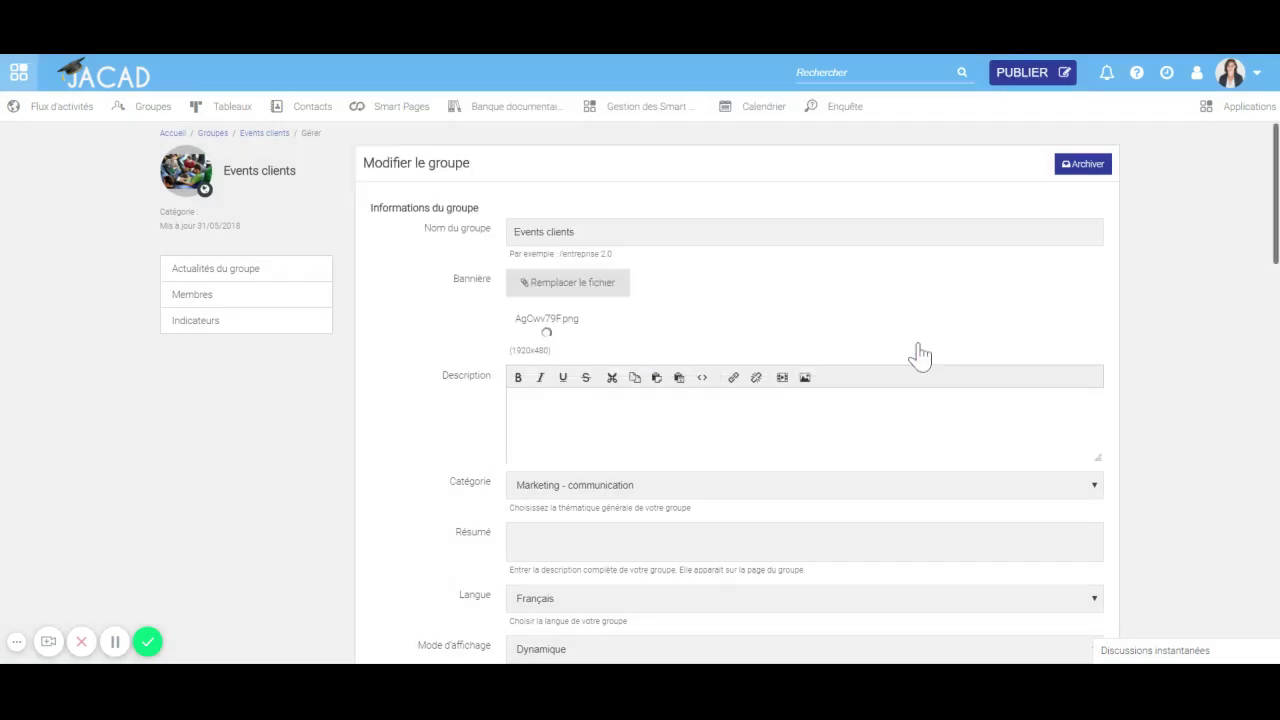
Review the remaining settings of the Events clients group, including its image and application blocks, and save the group.
{"action": "scroll", "coordinate": [777, 428], "scroll_direction": "down", "scroll_amount": 1}
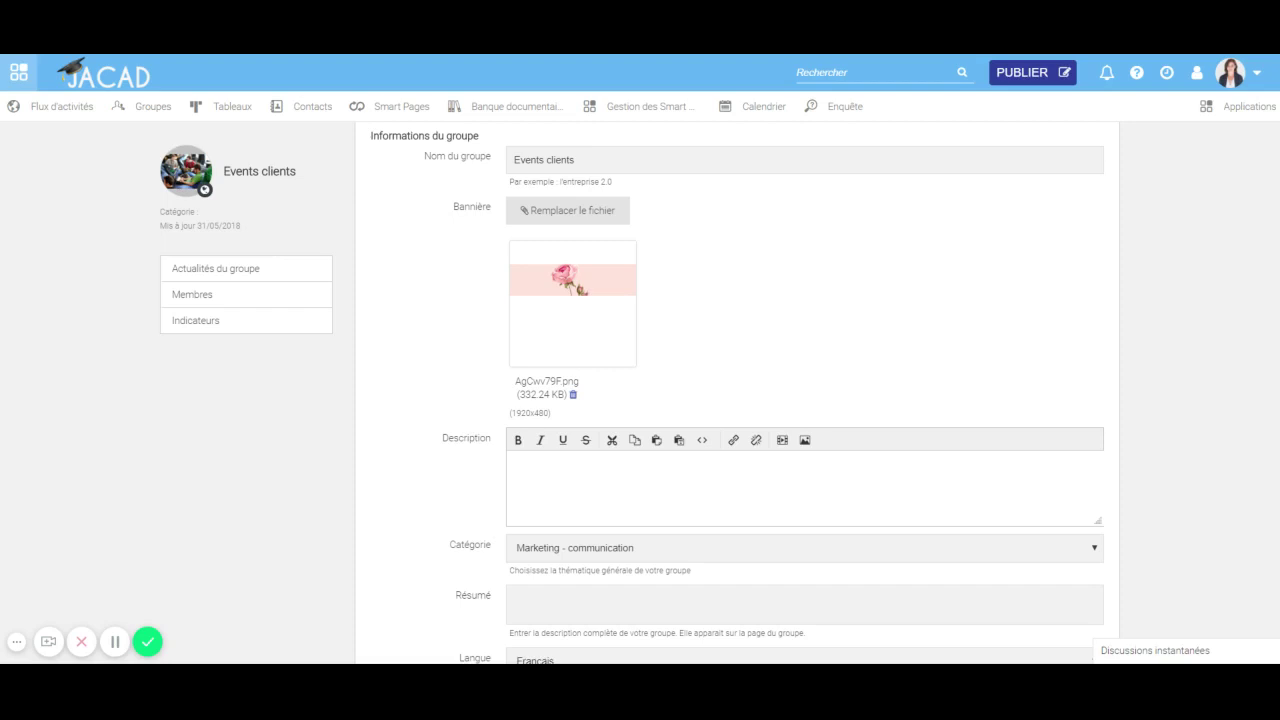
{"action": "scroll", "coordinate": [737, 390], "scroll_direction": "down", "scroll_amount": 15}
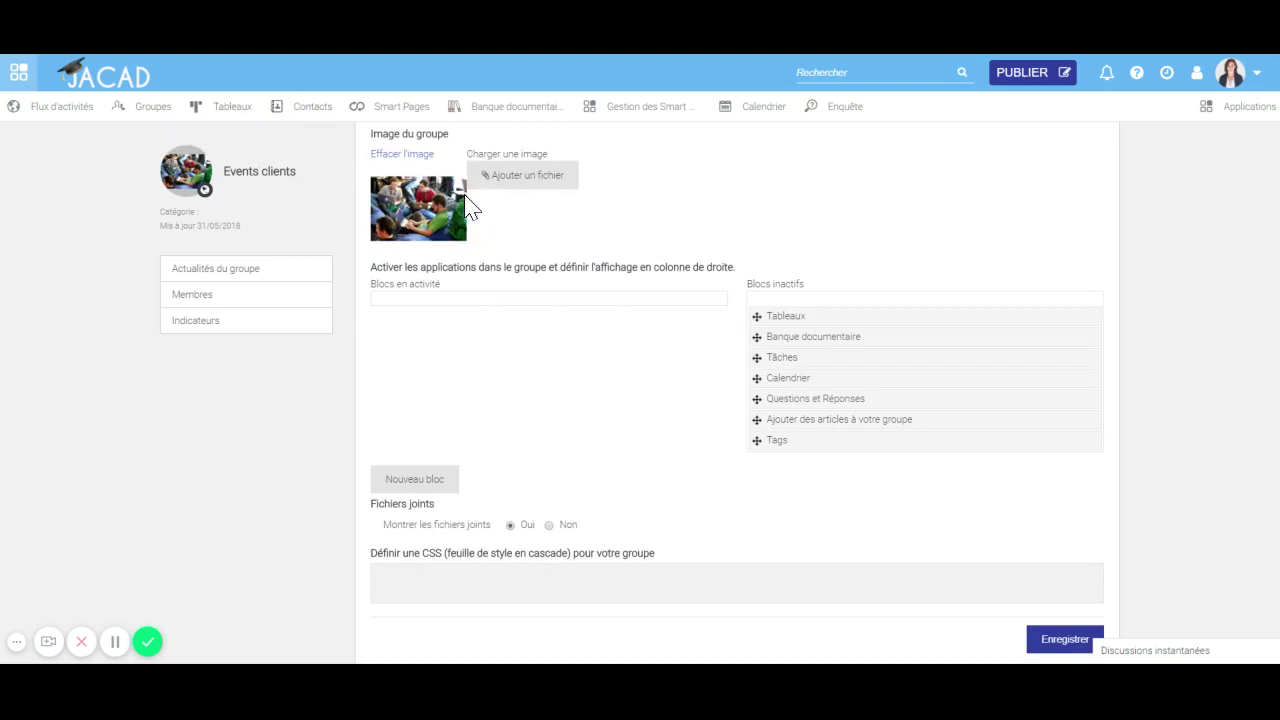
{"action": "left_click", "coordinate": [1066, 642]}
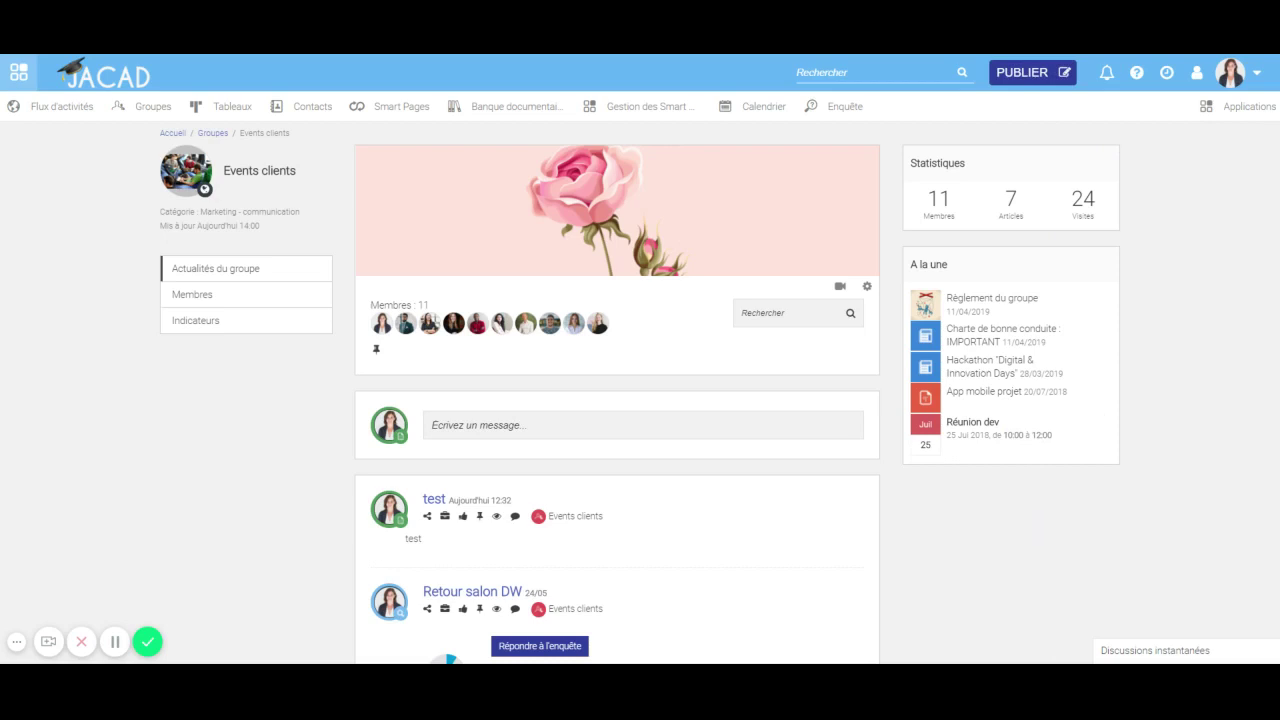
View the member list of the Events clients group and return to the home page.
{"action": "left_click", "coordinate": [242, 300]}
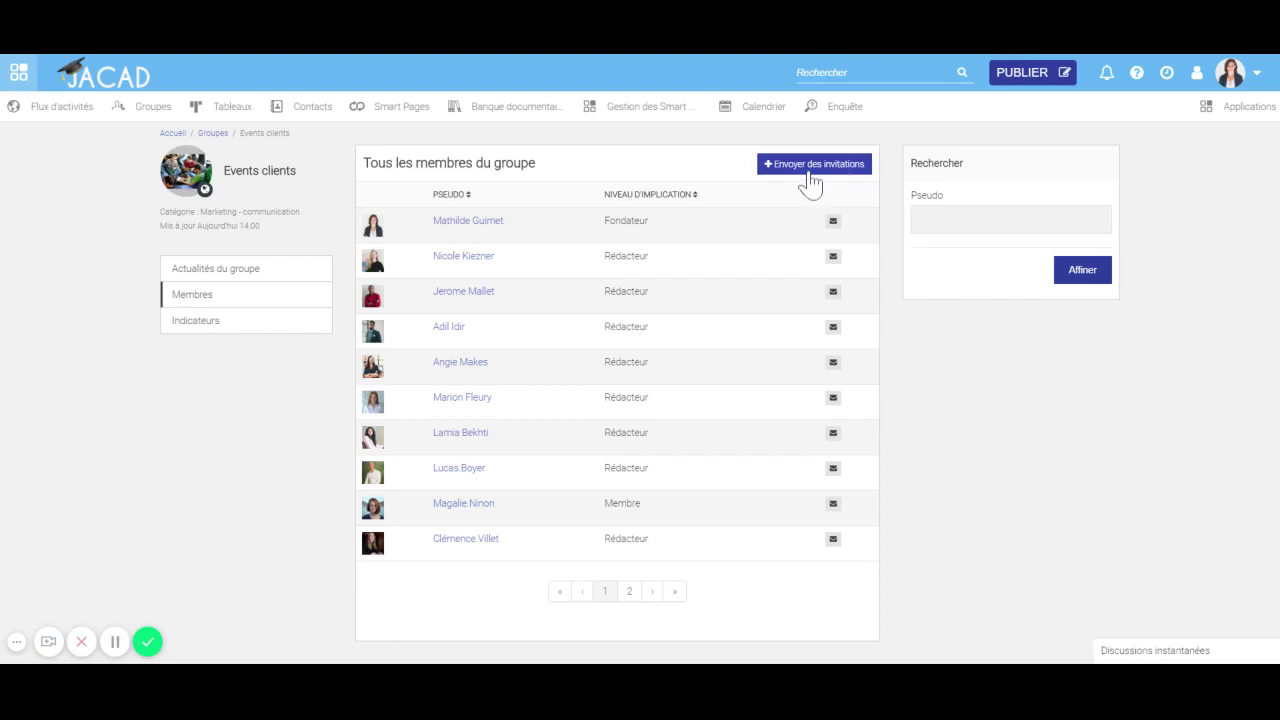
{"action": "left_click", "coordinate": [138, 82]}
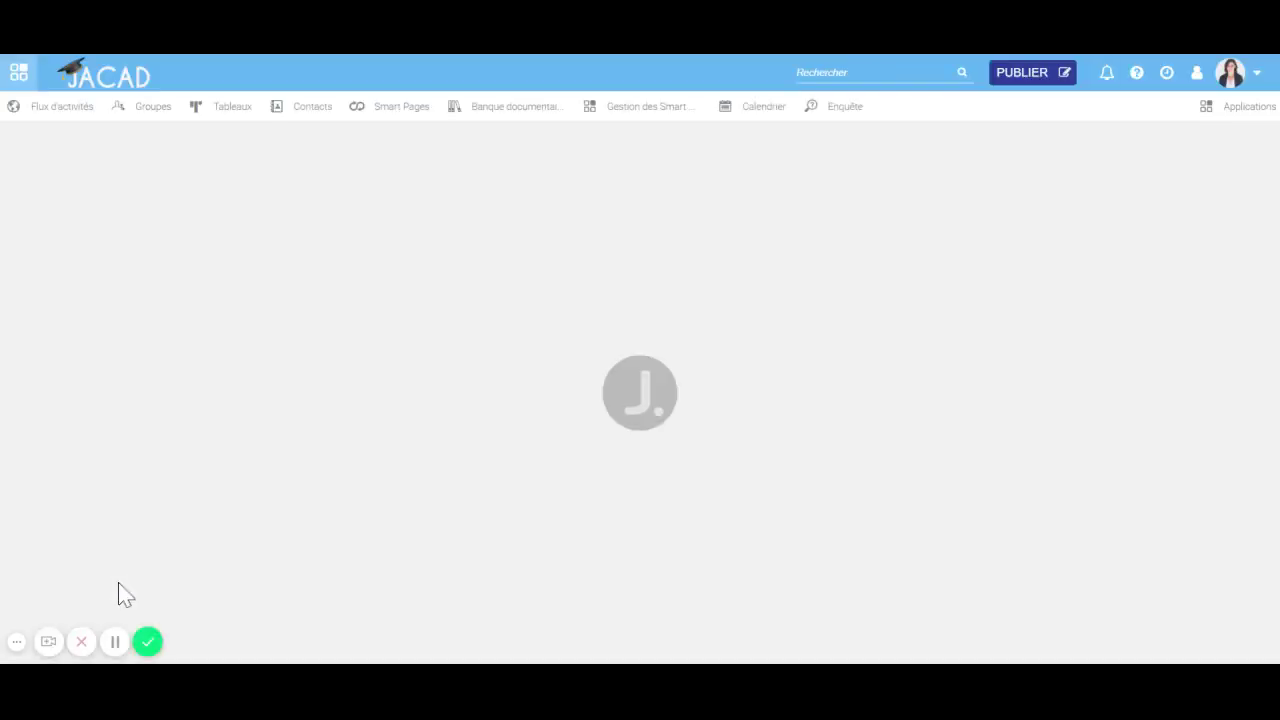